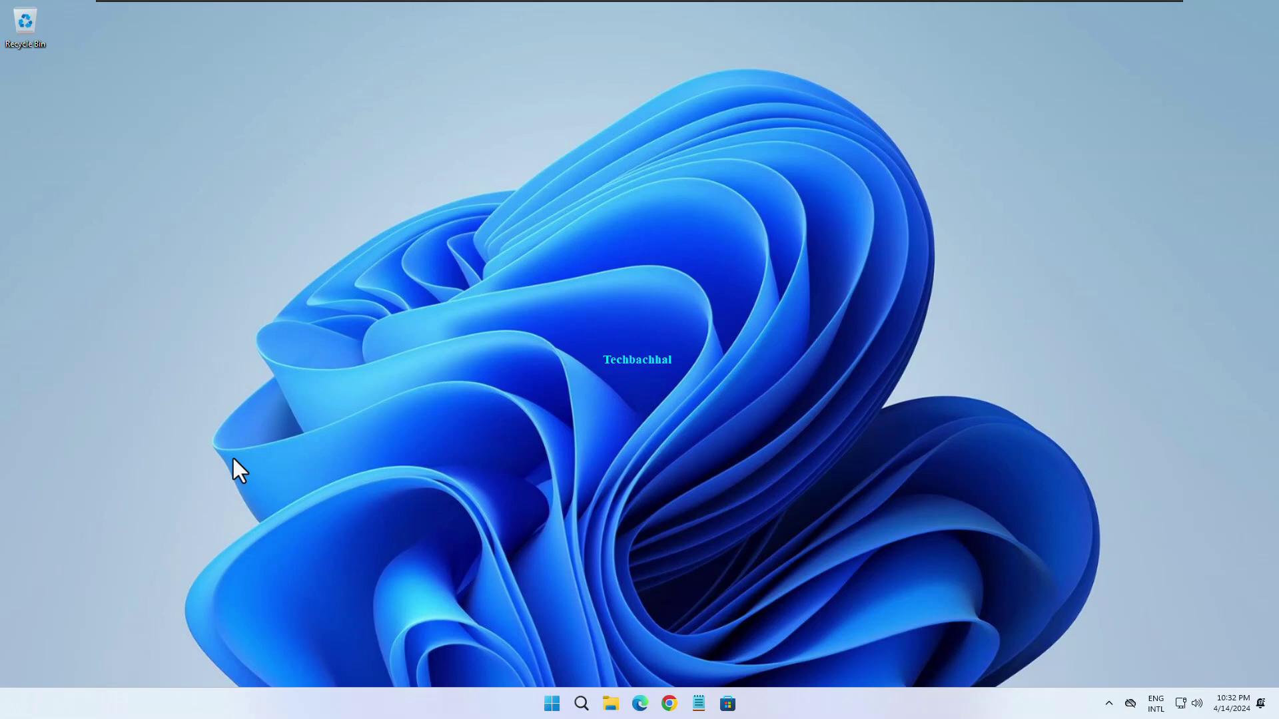
# Step: Launch Chrome, open Help > About Google Chrome to check for updates, and dismiss the side-panel tip
pyautogui.click(670, 704)
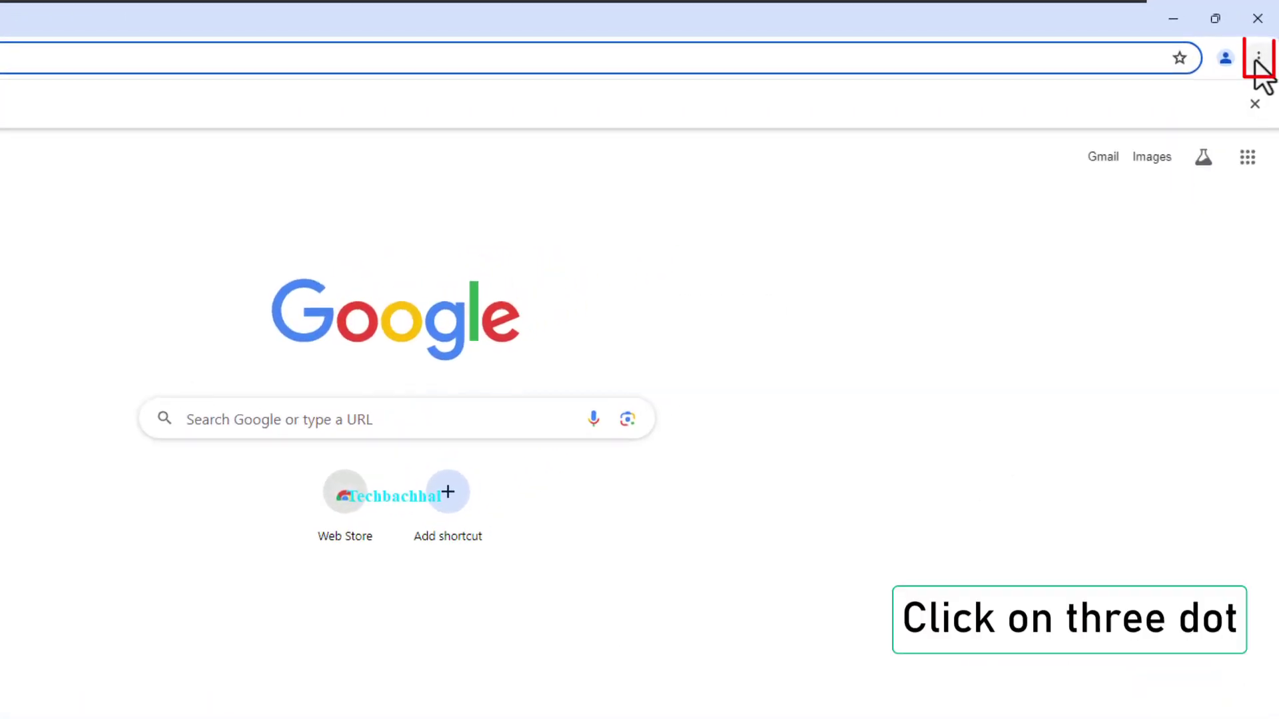
pyautogui.click(1255, 60)
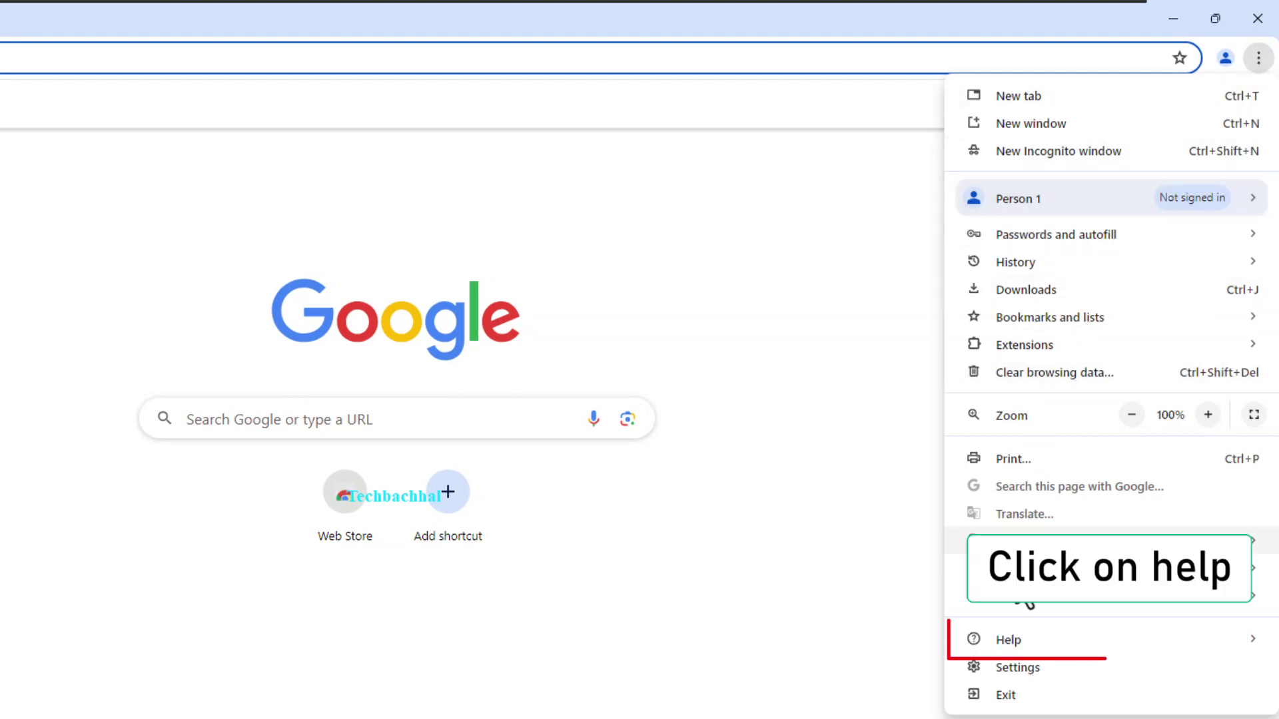
pyautogui.click(1044, 637)
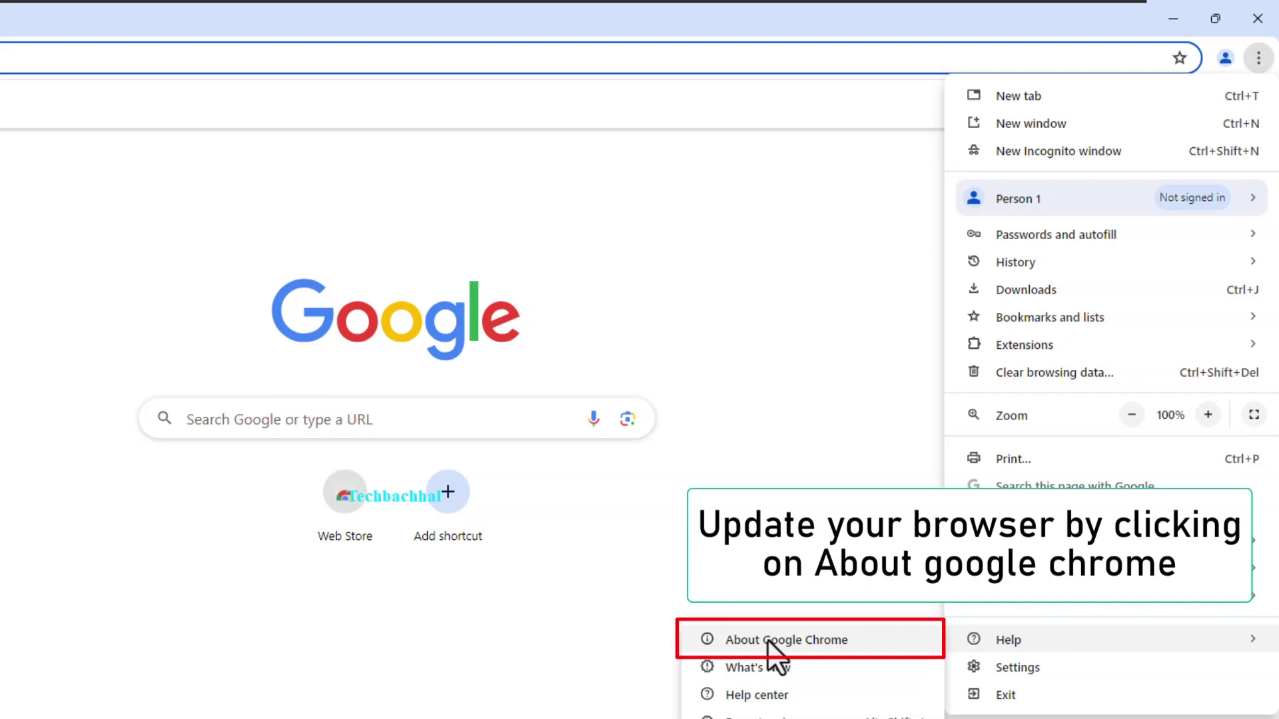
pyautogui.click(740, 641)
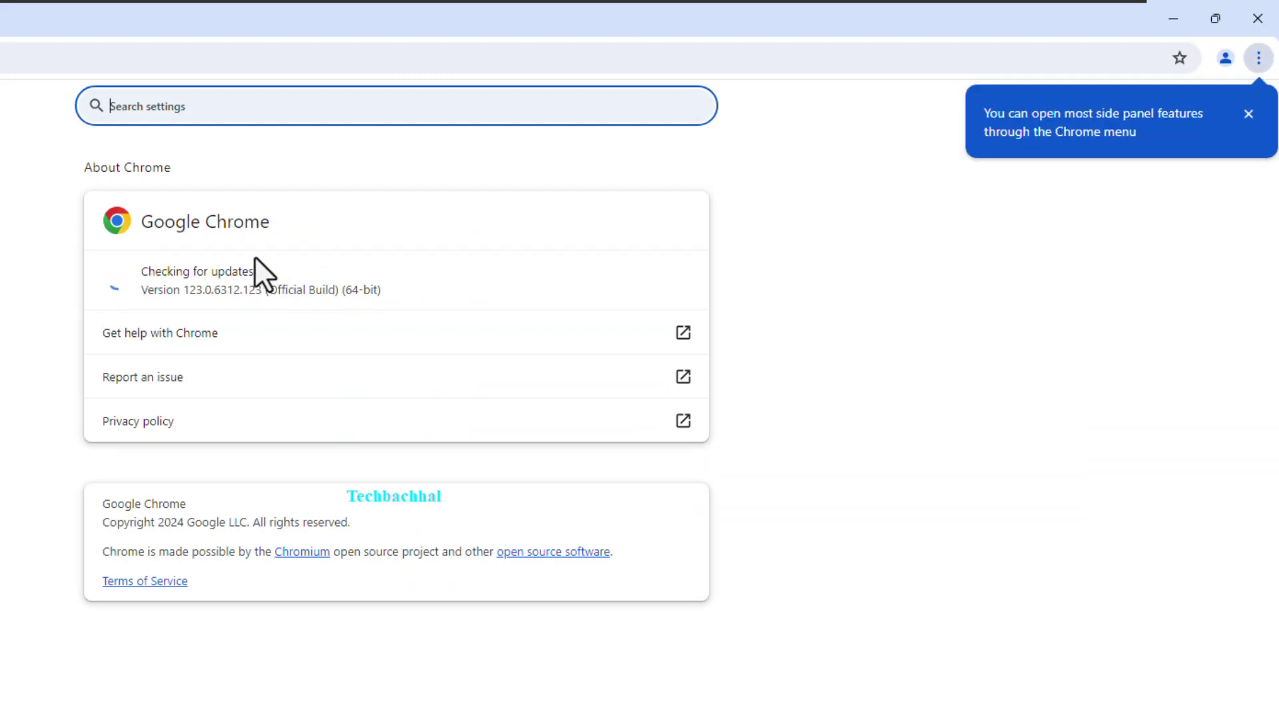
pyautogui.click(1201, 14)
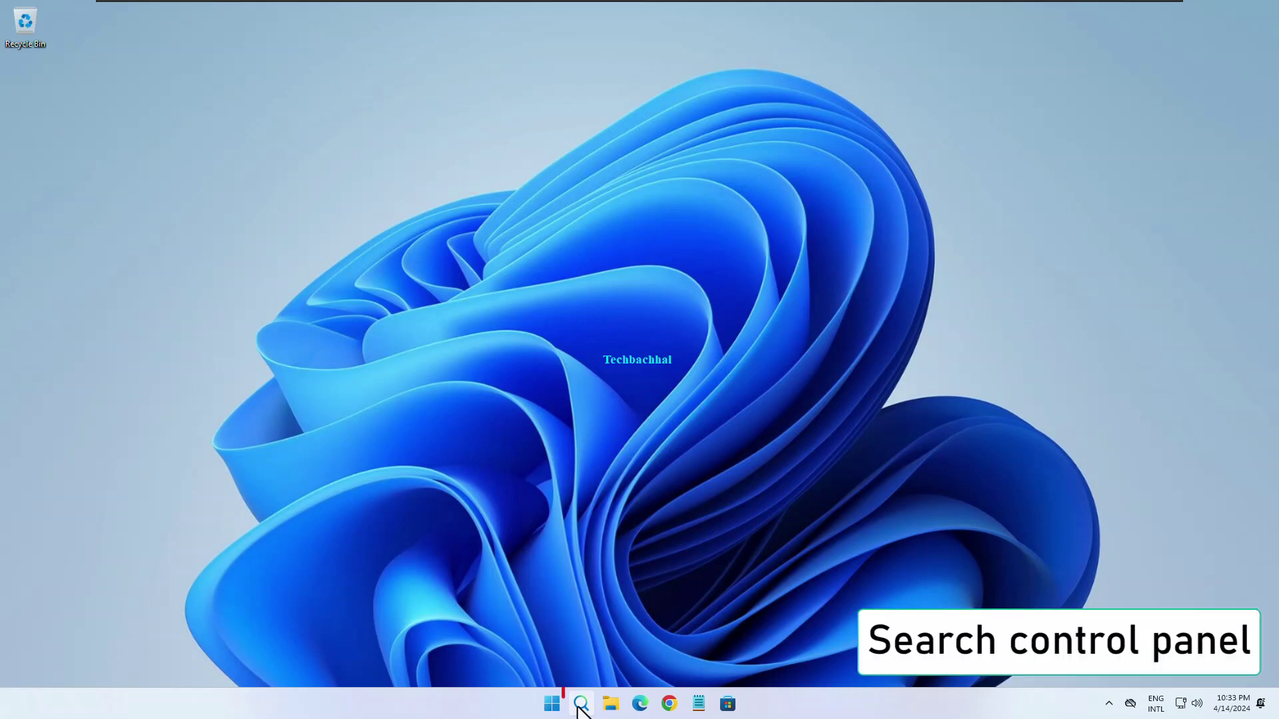
# Step: Search Windows for 'control' and open the Control Panel result
pyautogui.click(580, 705)
pyautogui.write('c')
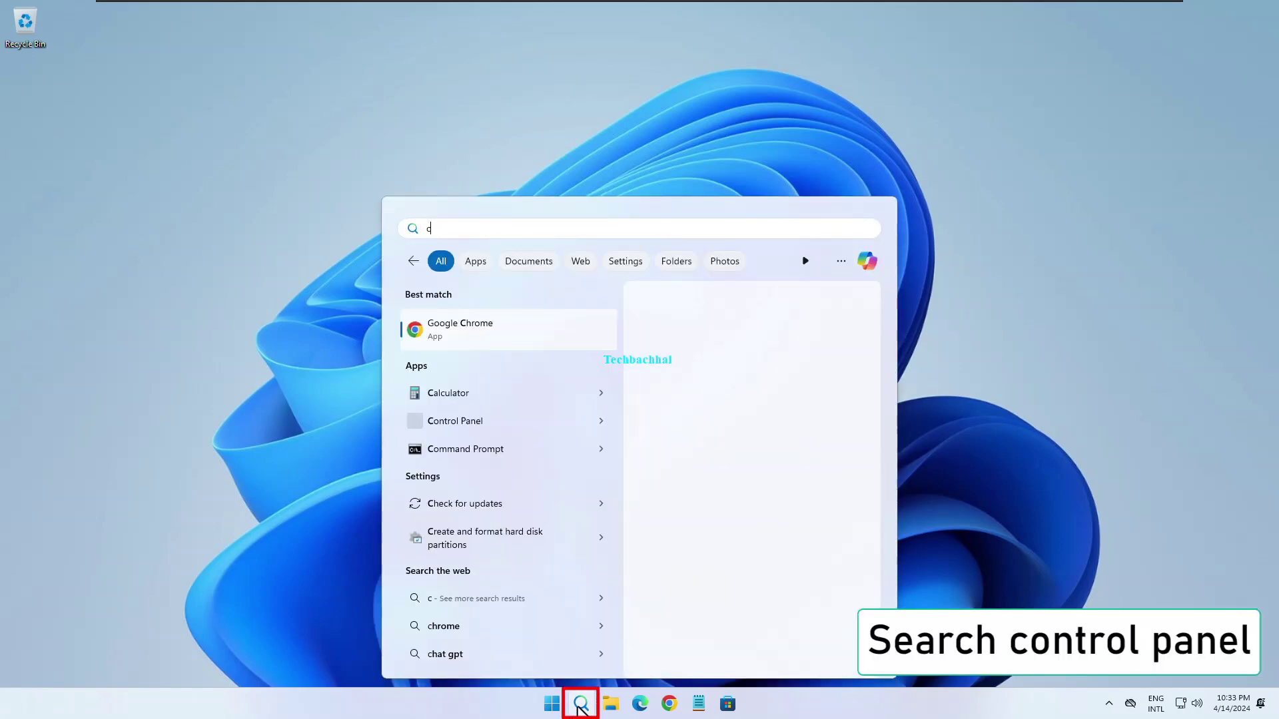
pyautogui.write('ontrol')
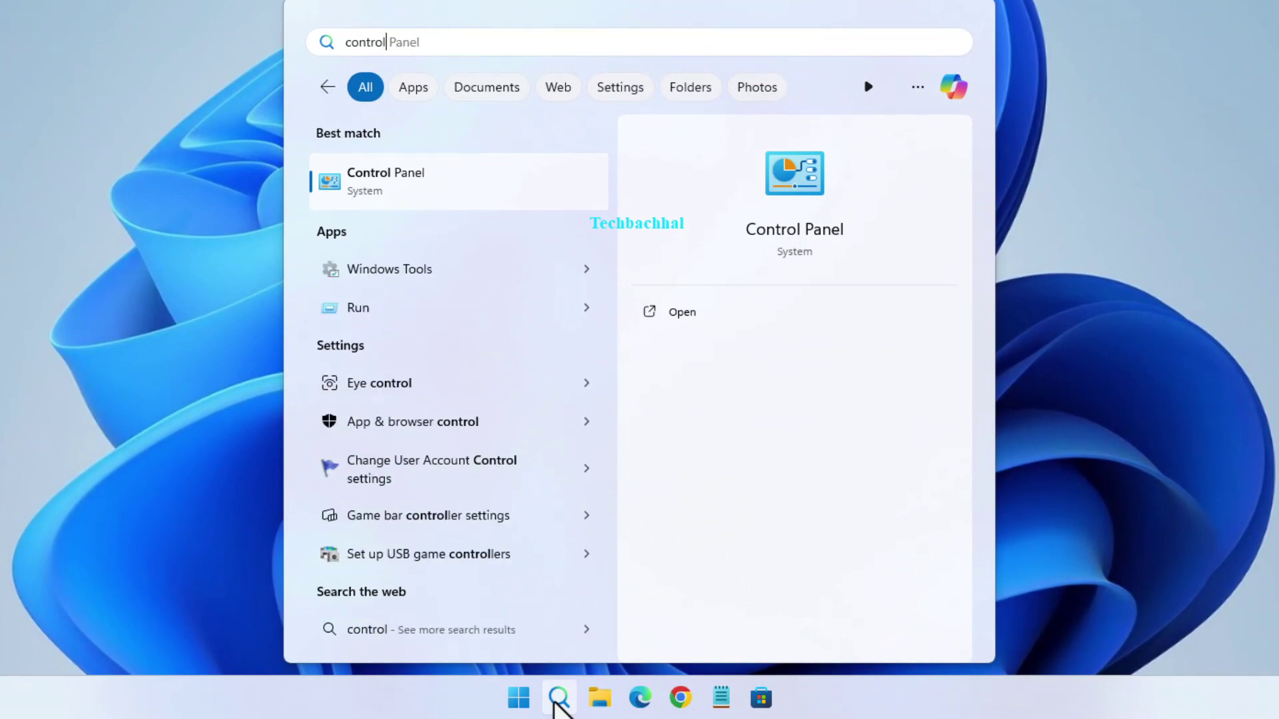
pyautogui.click(410, 175)
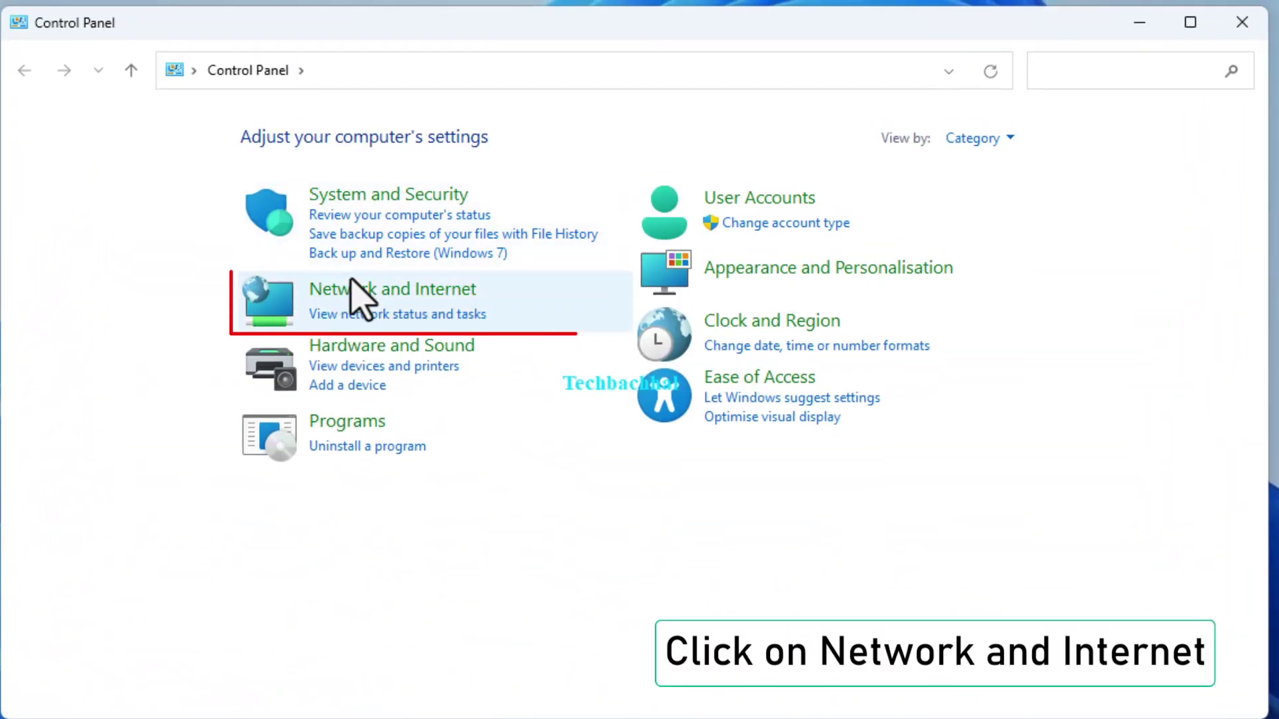
# Step: Go through Network and Sharing Centre to Ethernet0 Properties and open Internet Protocol Version 4 (TCP/IPv4)
pyautogui.click(378, 289)
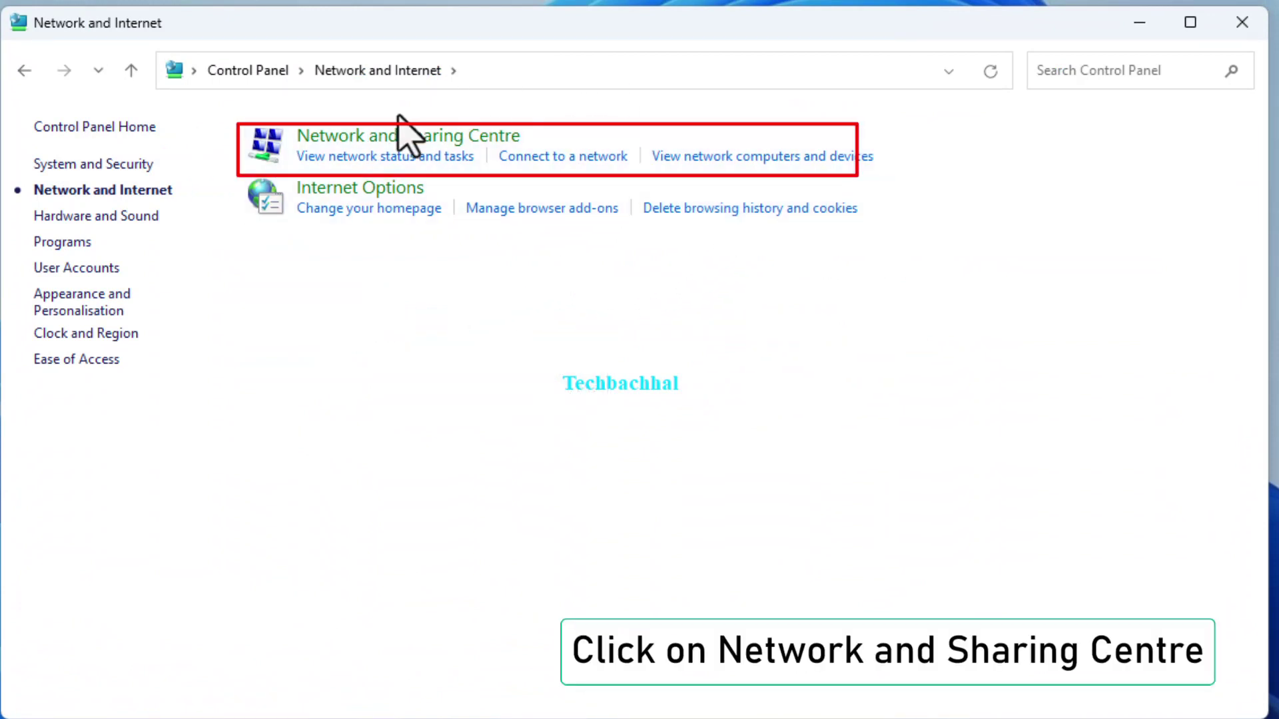
pyautogui.click(419, 140)
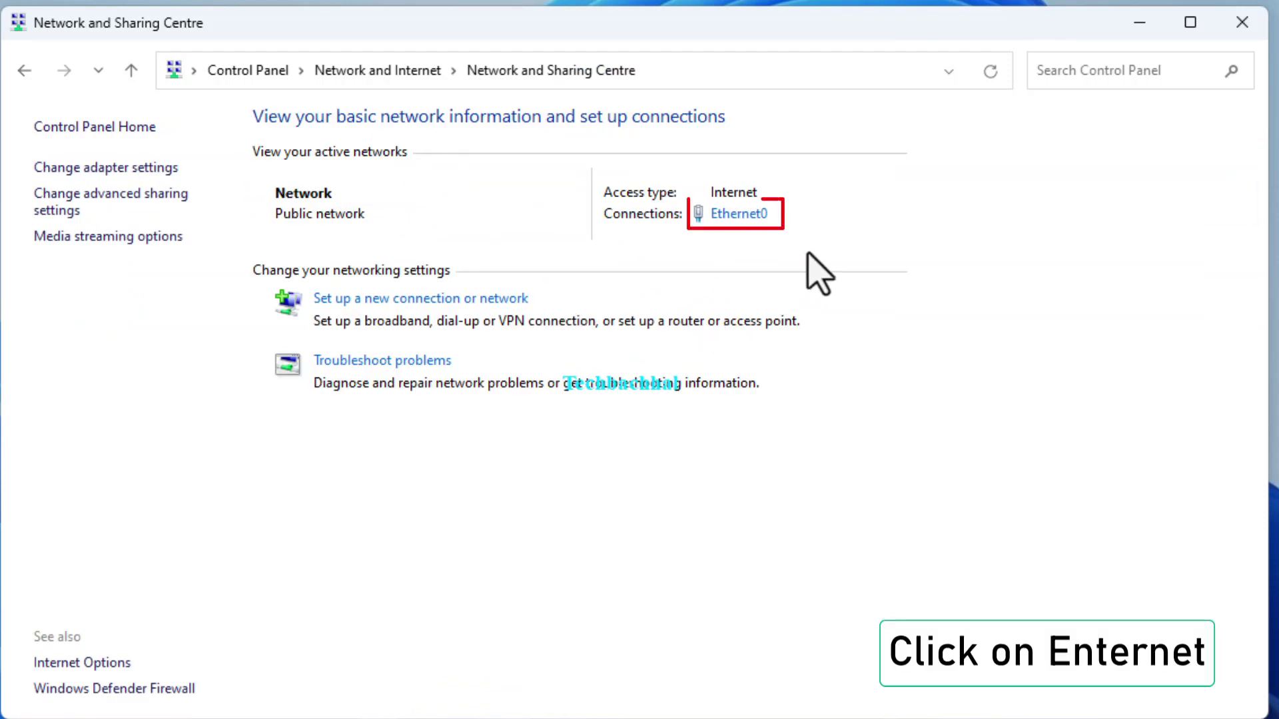
pyautogui.click(738, 214)
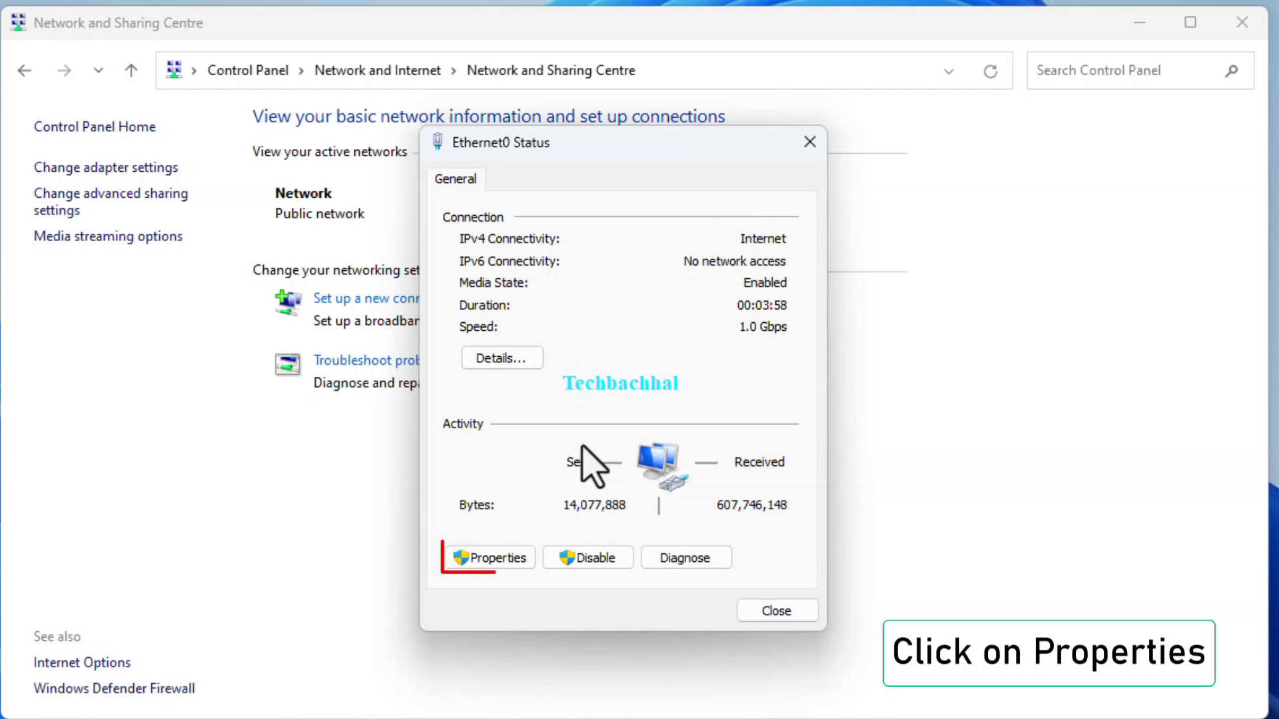
pyautogui.click(495, 560)
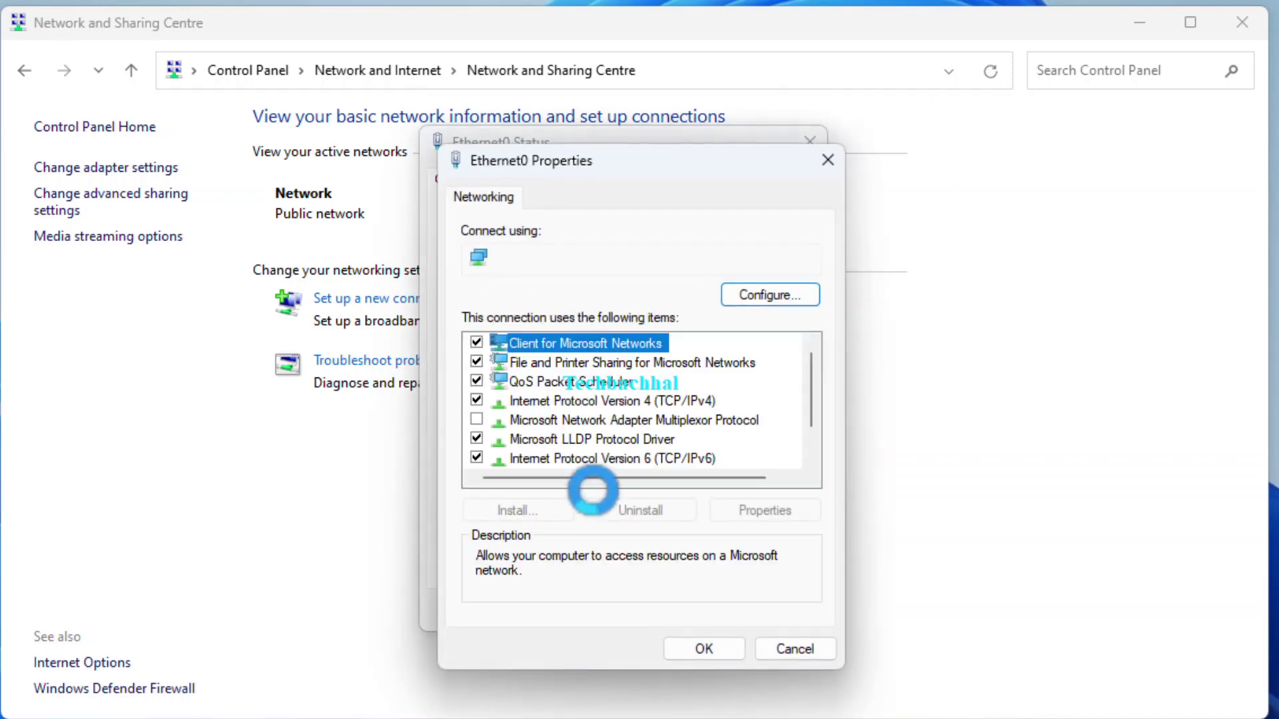
pyautogui.moveTo(675, 152); pyautogui.dragTo(660, 102)
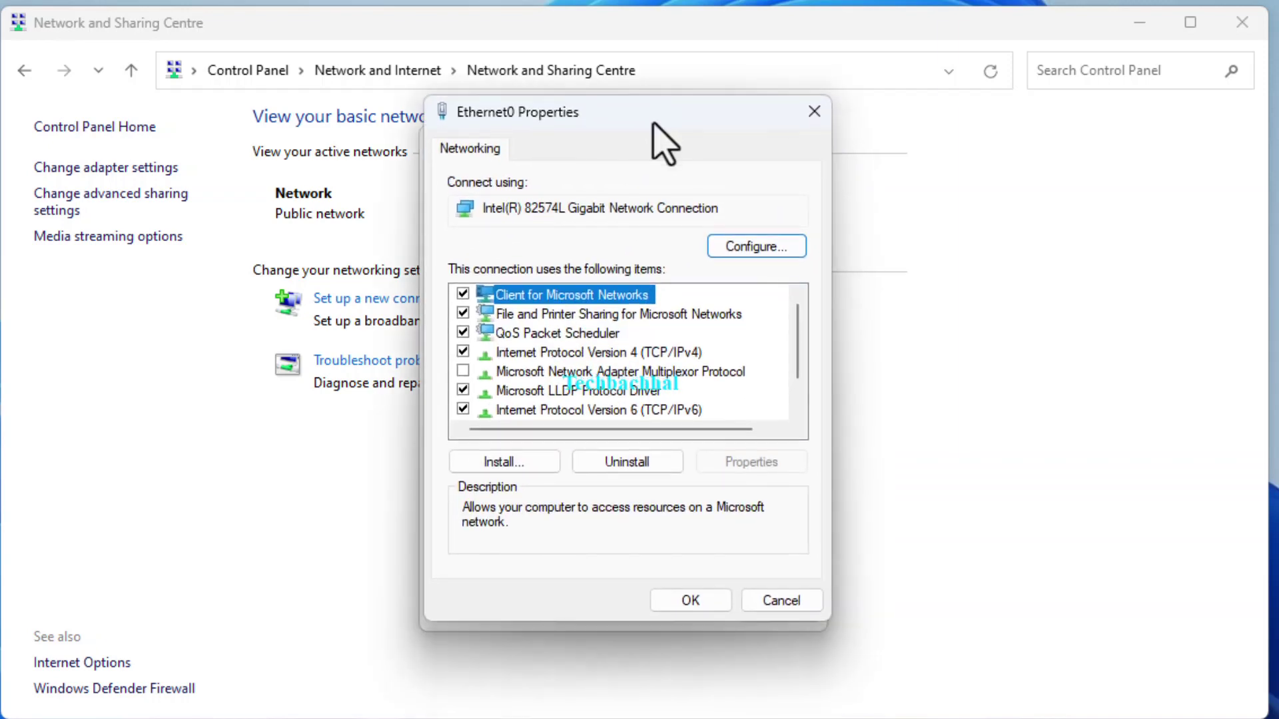
pyautogui.click(570, 353)
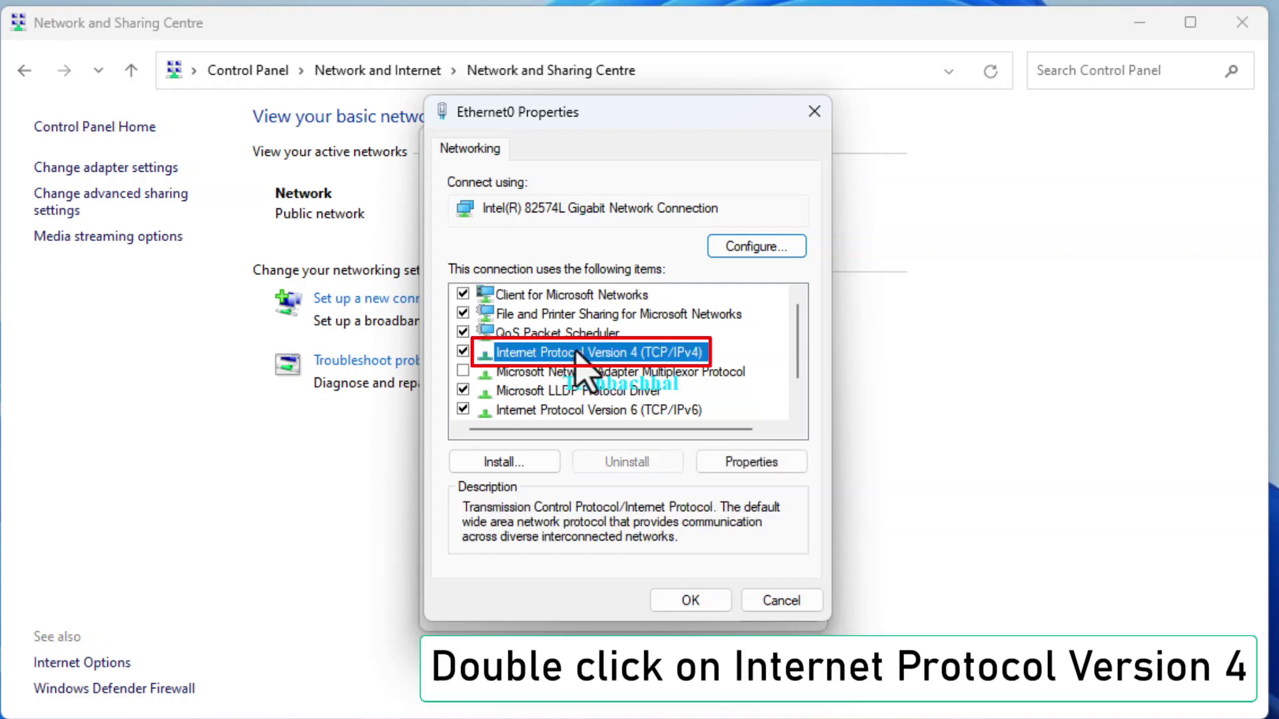
pyautogui.doubleClick(583, 360)
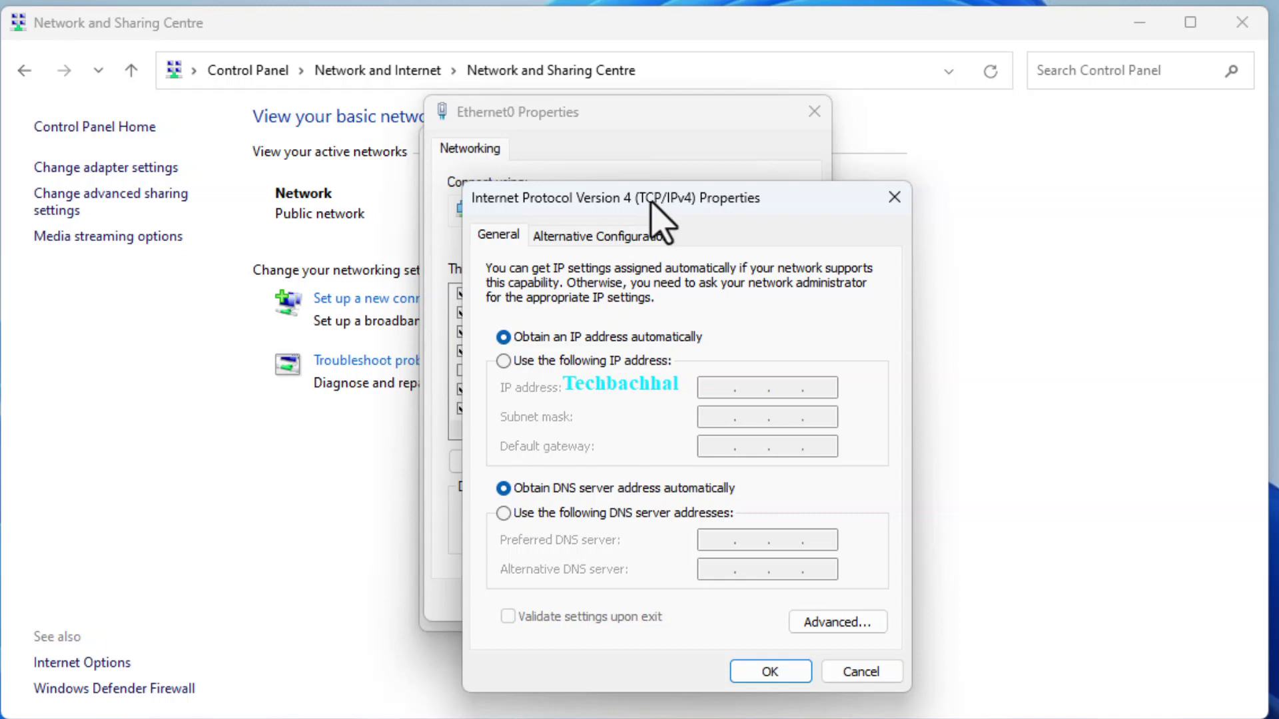
# Step: Switch Ethernet0's IPv4 to manual DNS servers 8.8.8.8 and 8.8.4.4 and save
pyautogui.moveTo(652, 203); pyautogui.dragTo(603, 135)
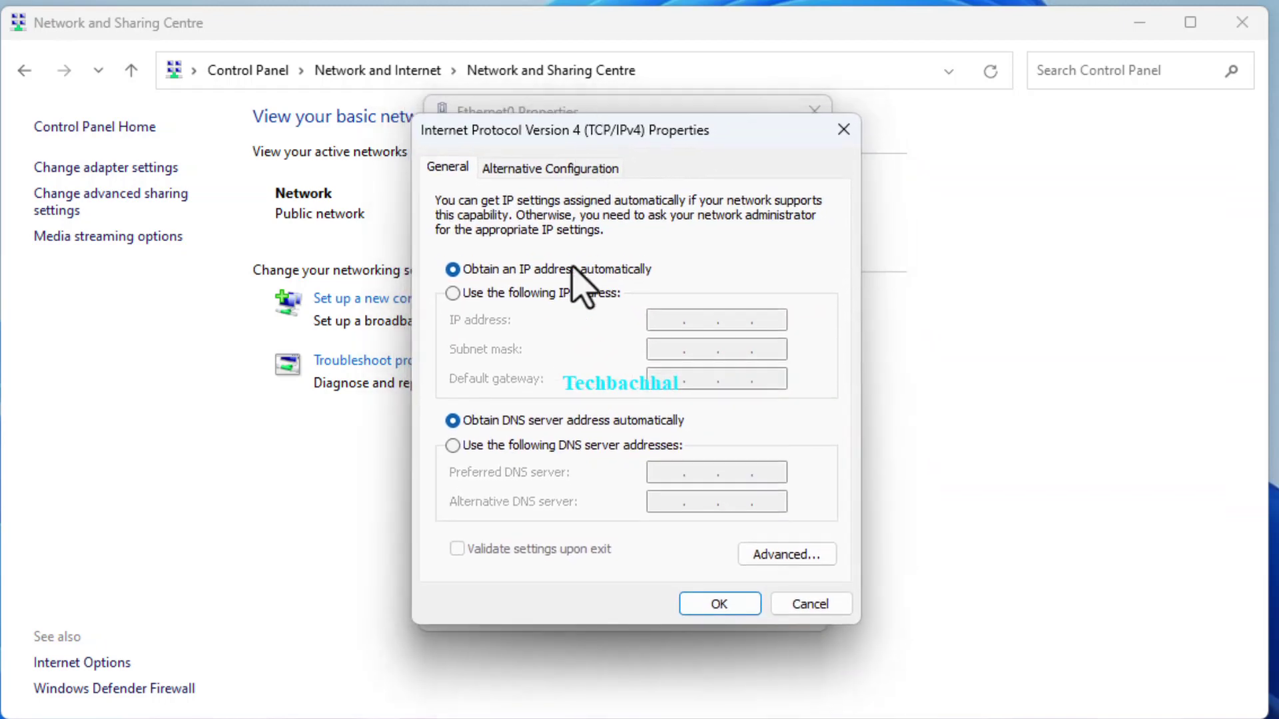
pyautogui.click(453, 446)
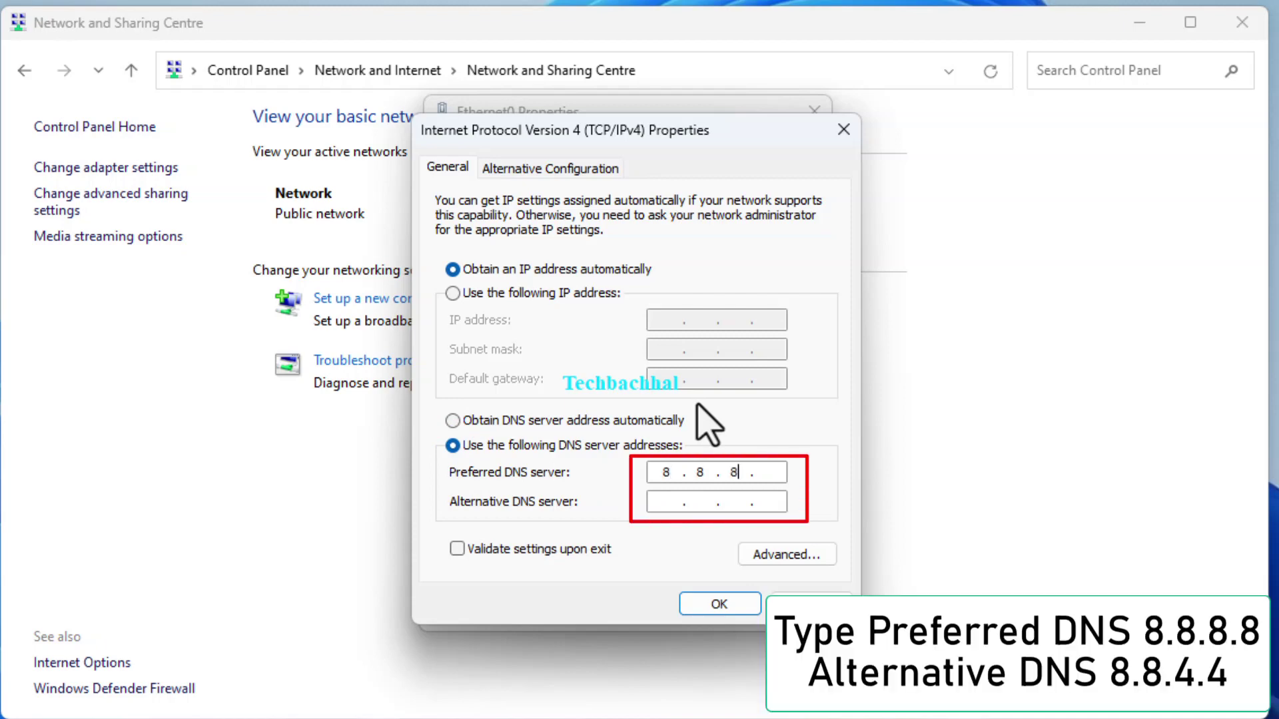
pyautogui.click(684, 503)
pyautogui.write('8.8.4.4')
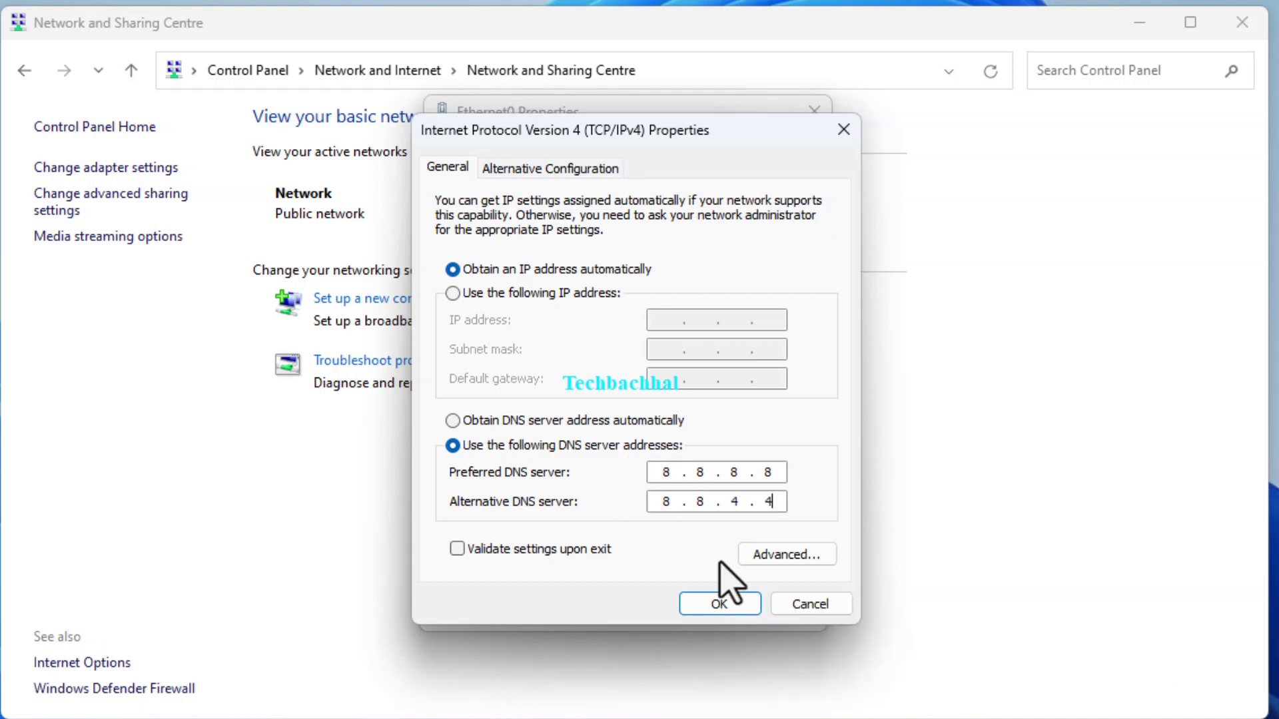
pyautogui.click(728, 604)
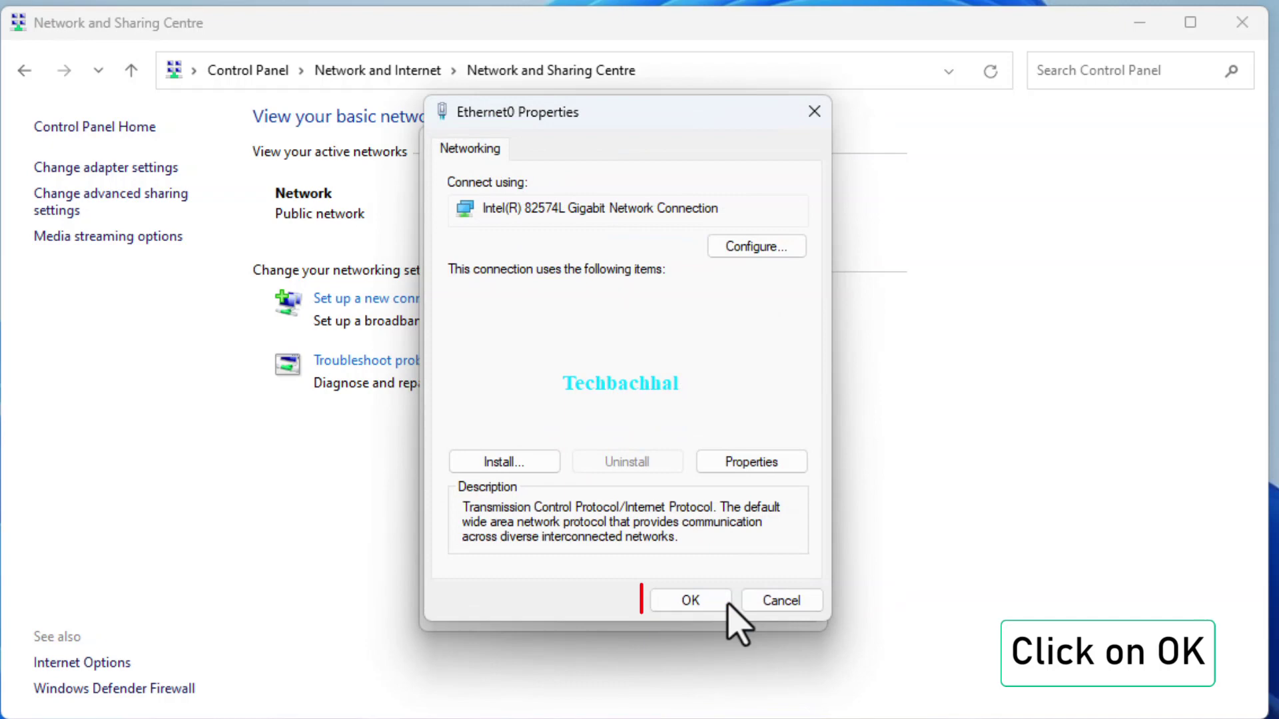
# Step: Close the Ethernet0 properties and status windows, reopen Ethernet0 status, and disable the adapter
pyautogui.click(687, 602)
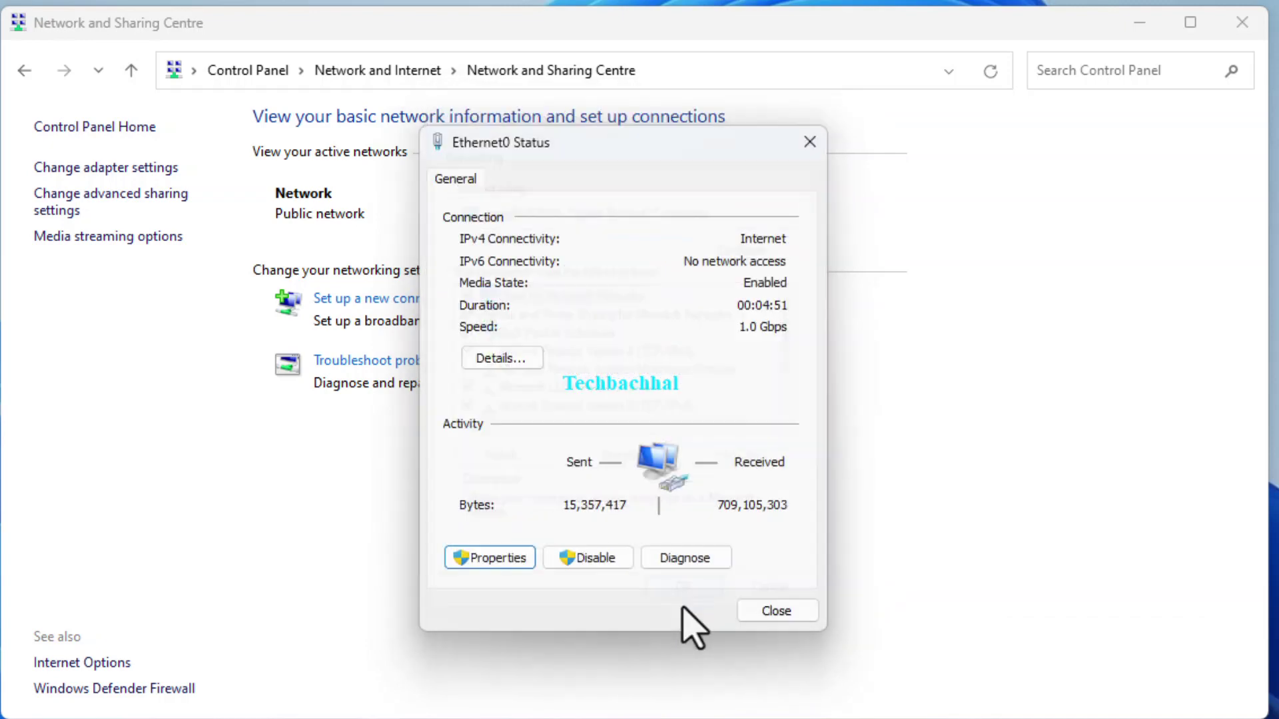
pyautogui.click(776, 611)
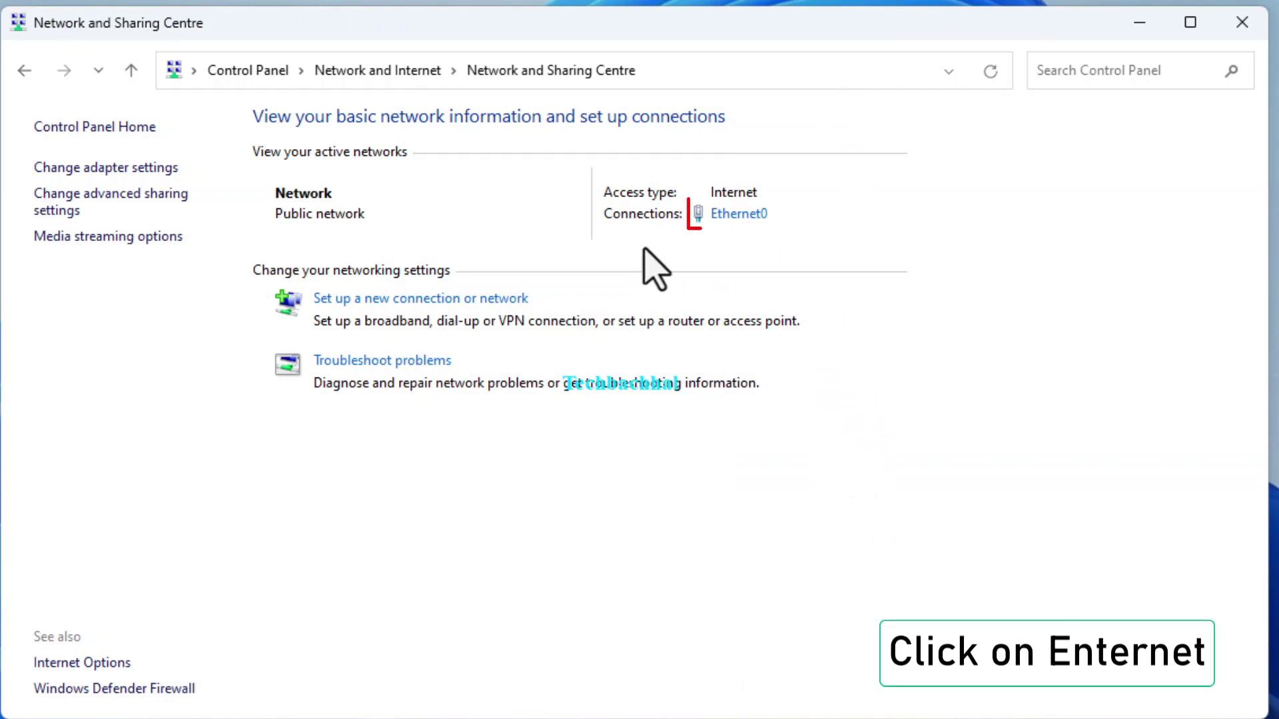
pyautogui.click(759, 216)
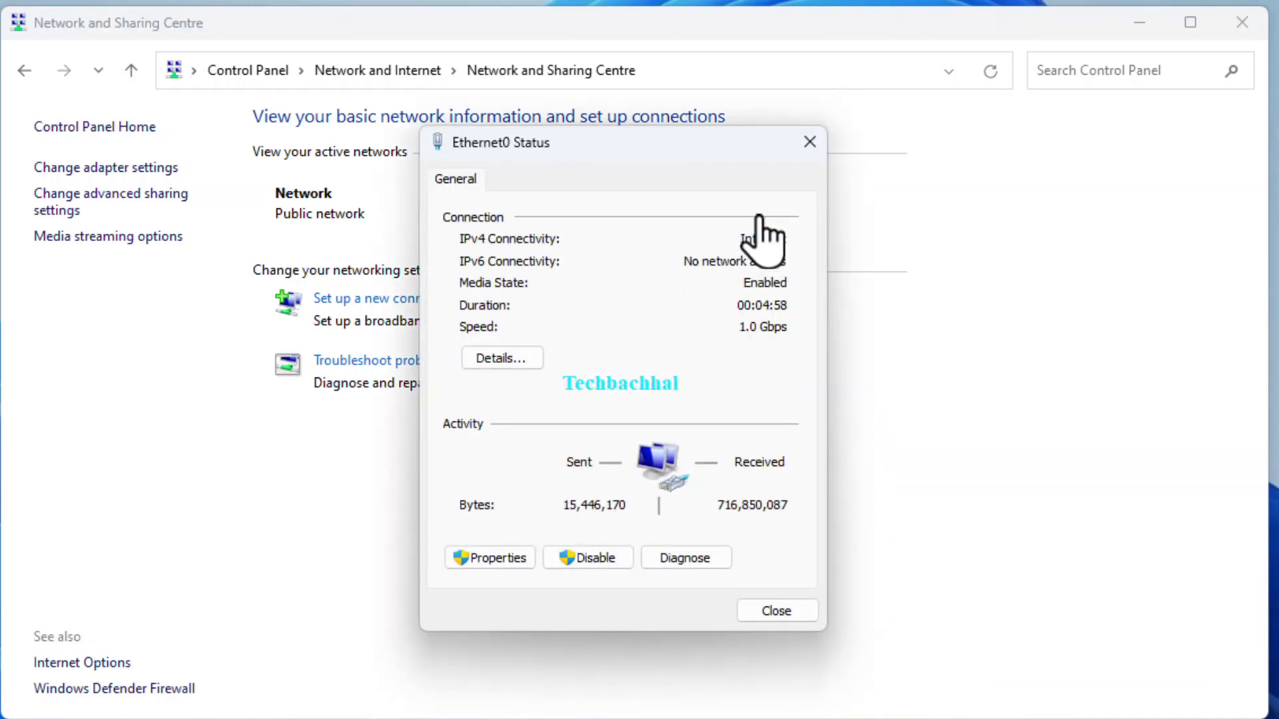
pyautogui.click(595, 563)
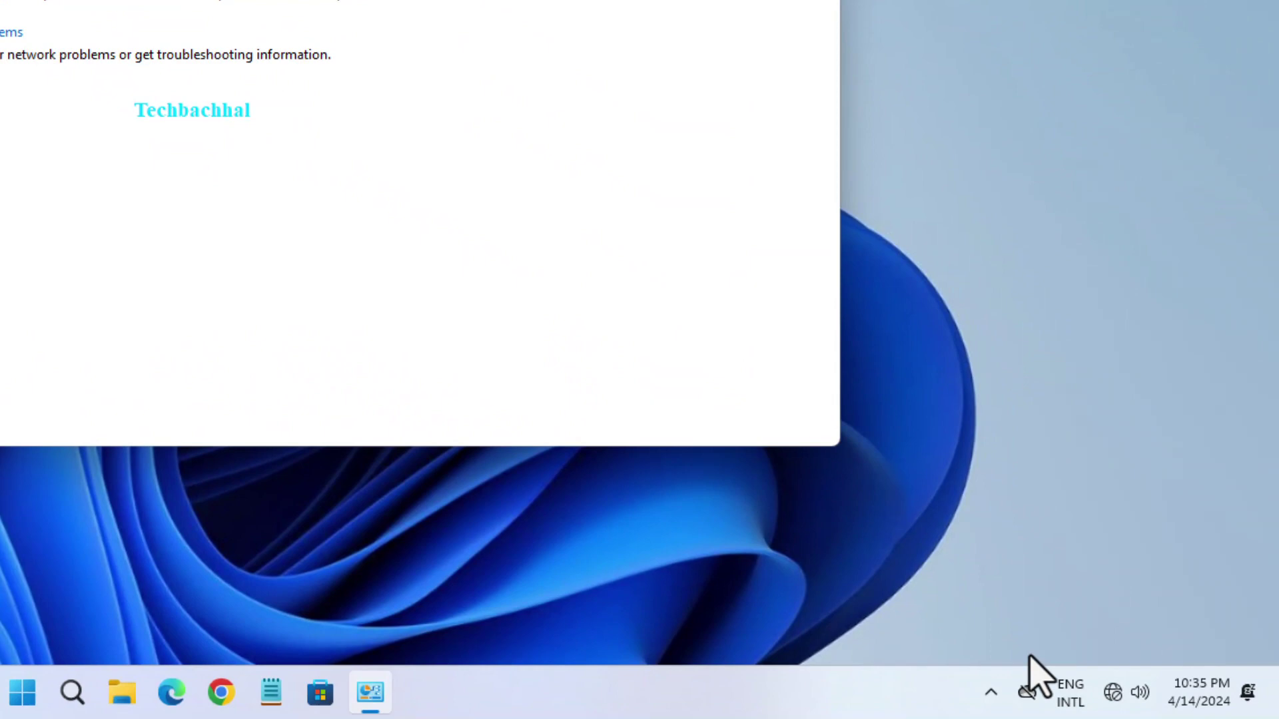
# Step: Enable Ethernet0 under Advanced network settings from the tray network menu, then close Settings
pyautogui.rightClick(1113, 693)
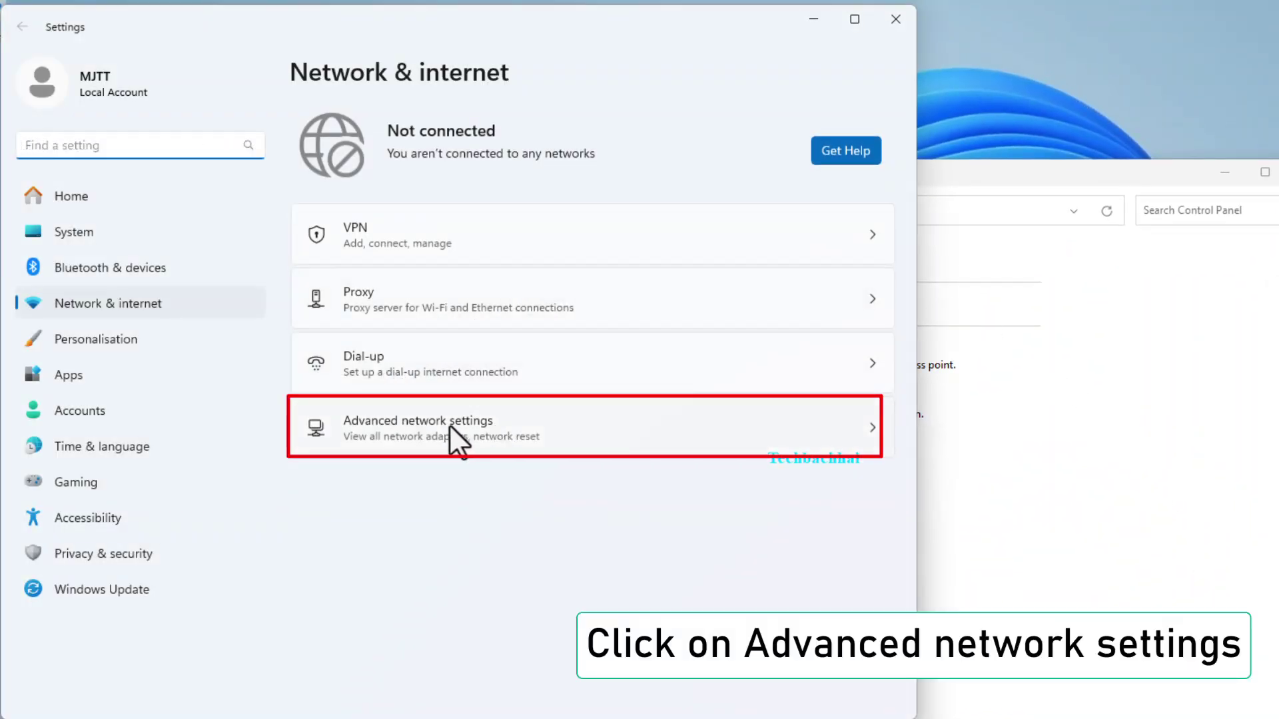
pyautogui.click(485, 433)
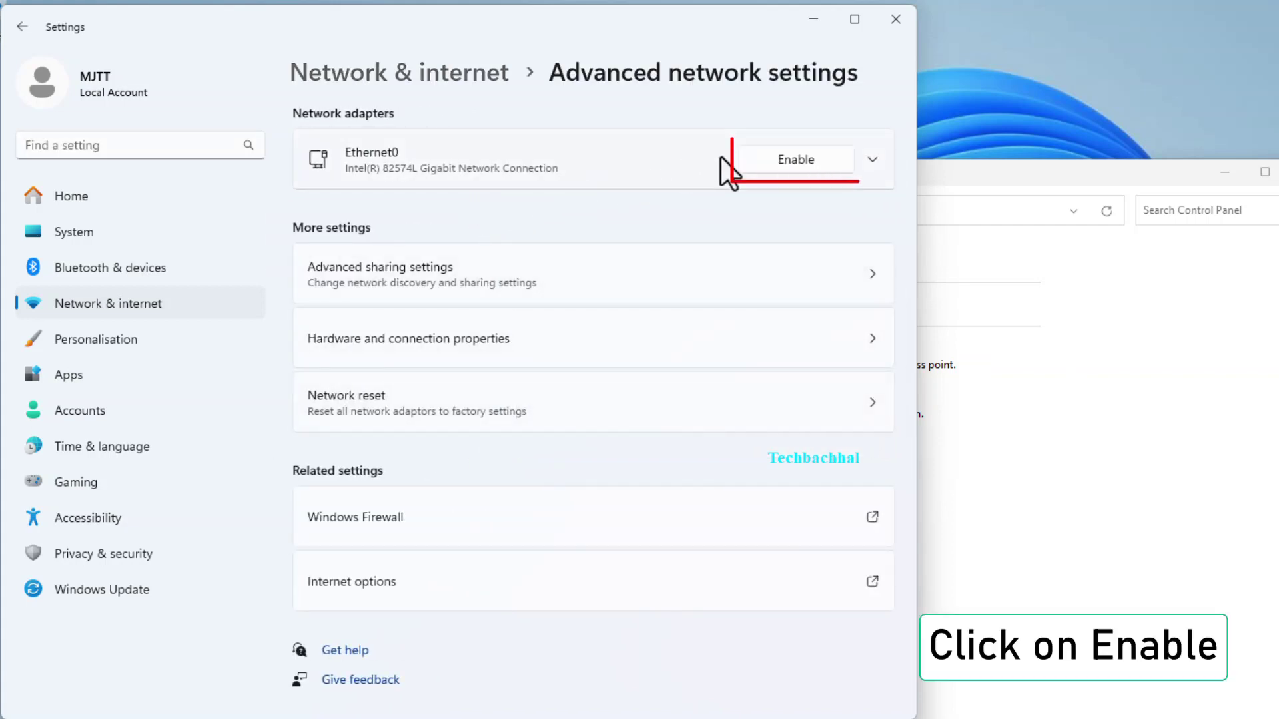
pyautogui.click(801, 156)
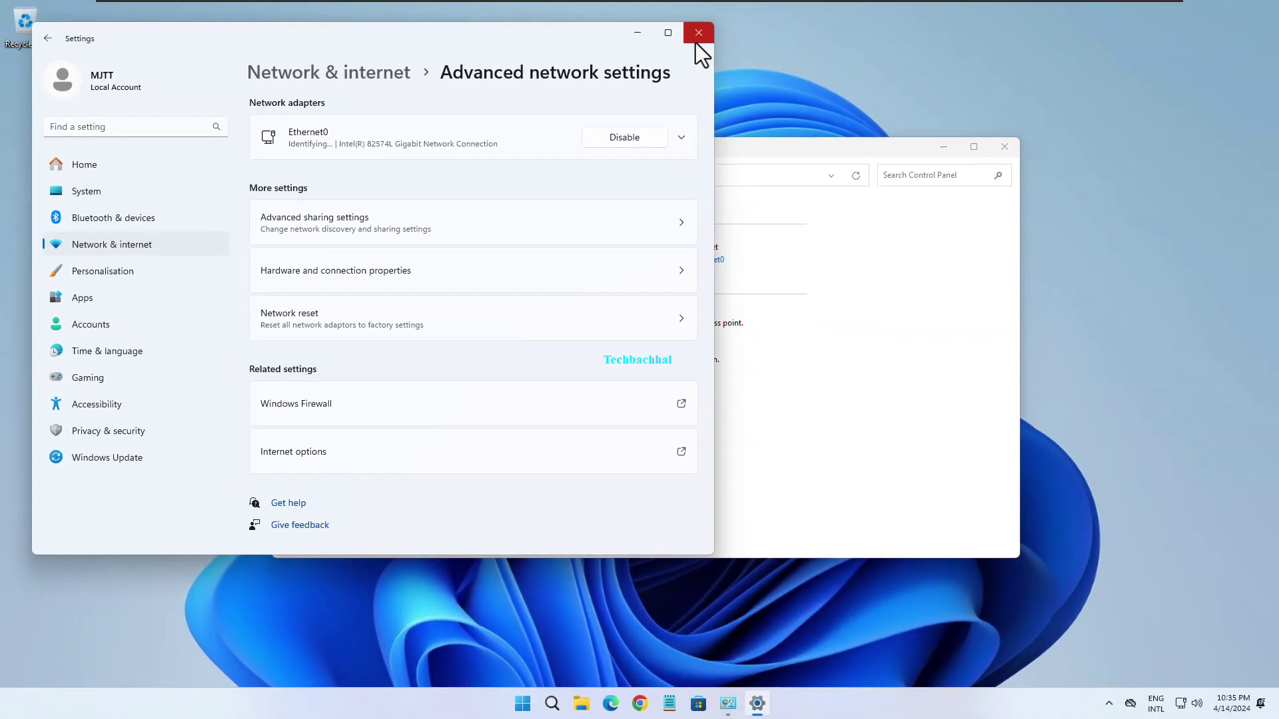
pyautogui.click(889, 19)
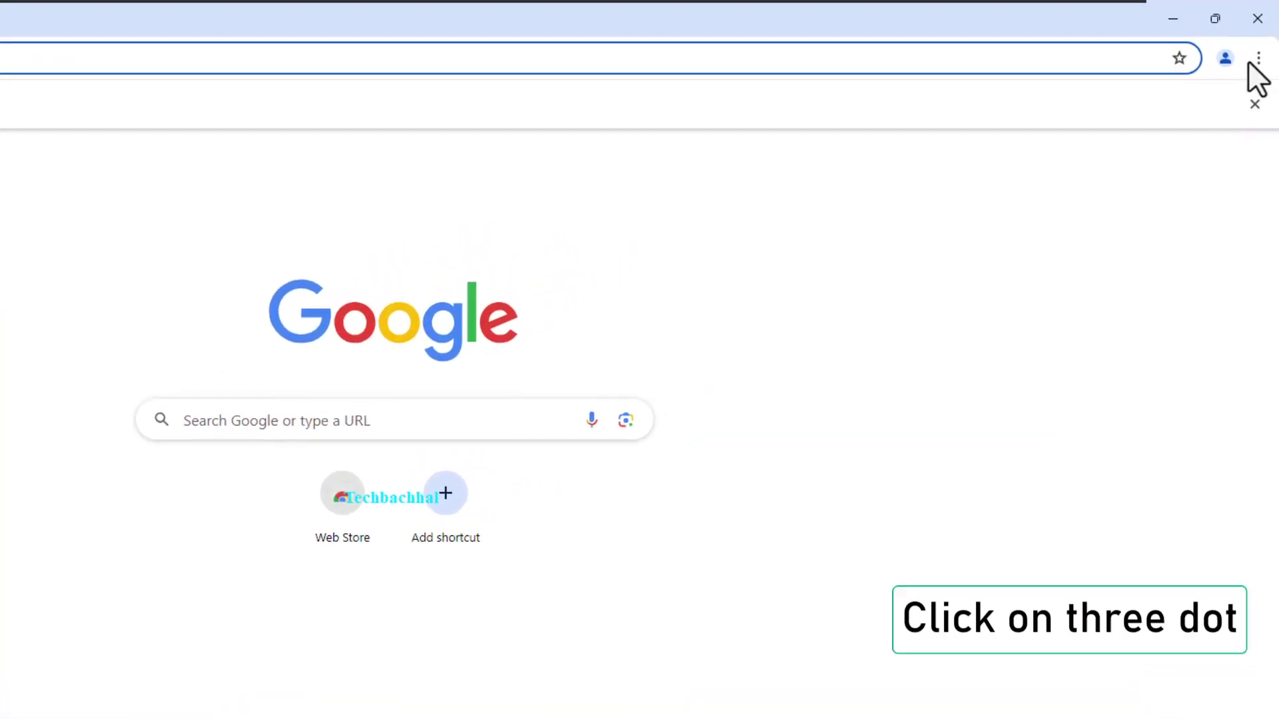
# Step: Go to Chrome's Settings > Privacy and security page
pyautogui.click(1257, 59)
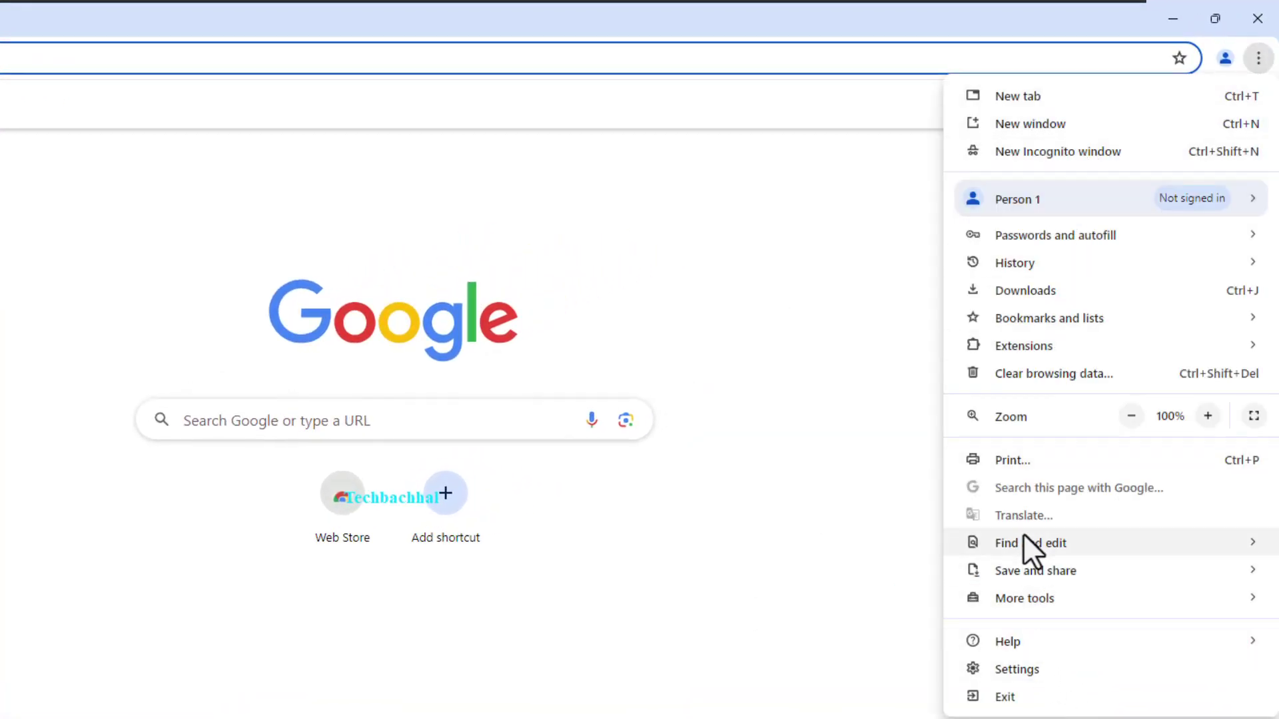
pyautogui.click(1036, 670)
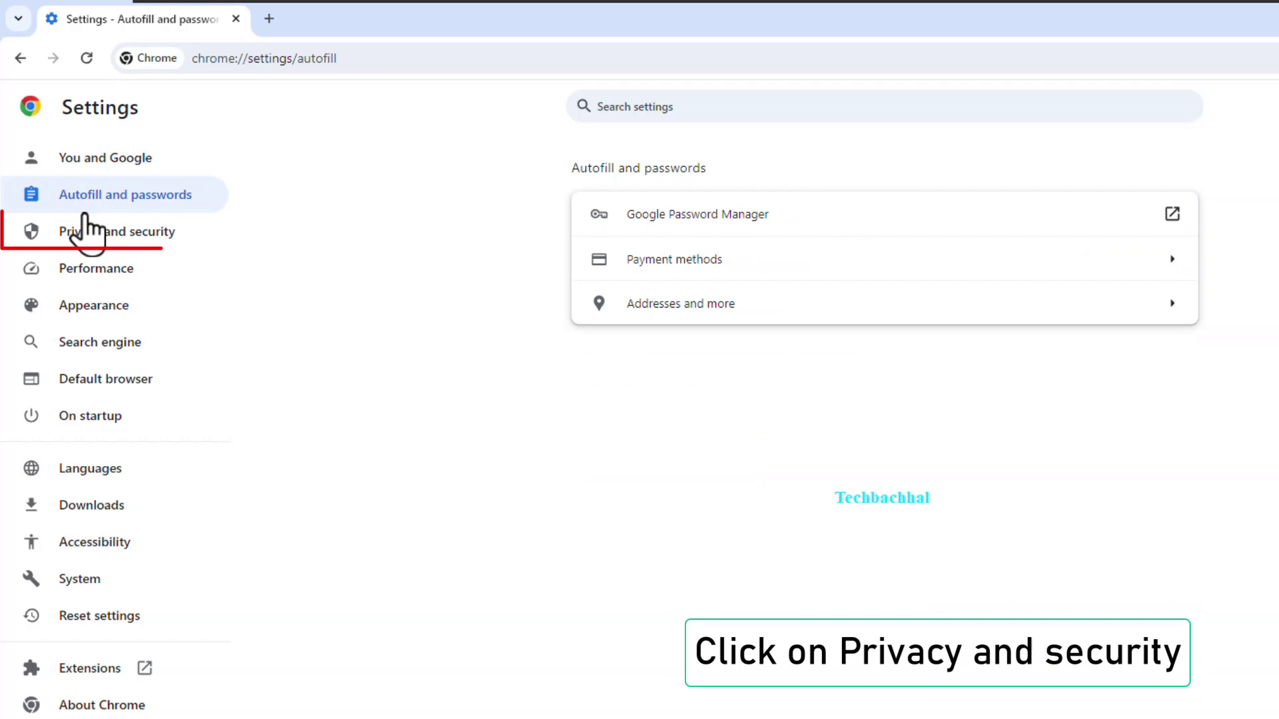
pyautogui.click(92, 234)
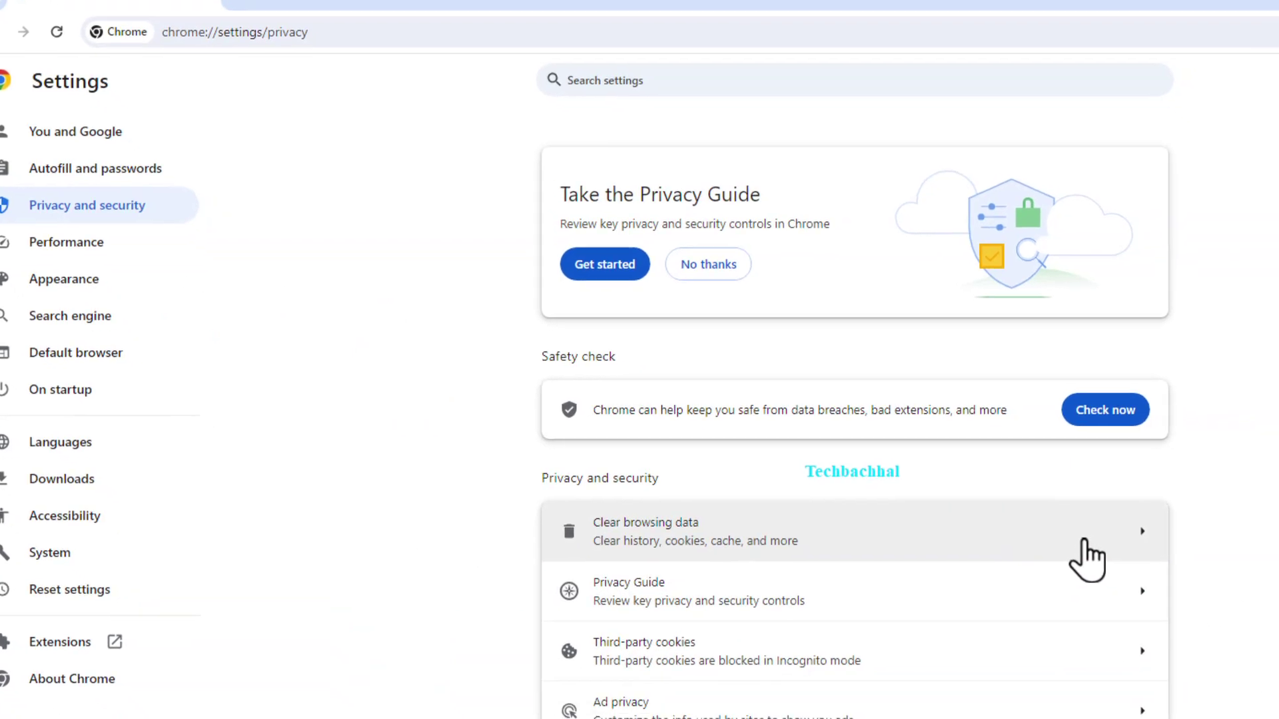
# Step: Clear Chrome's browsing data with the time range set to All time
pyautogui.click(1111, 567)
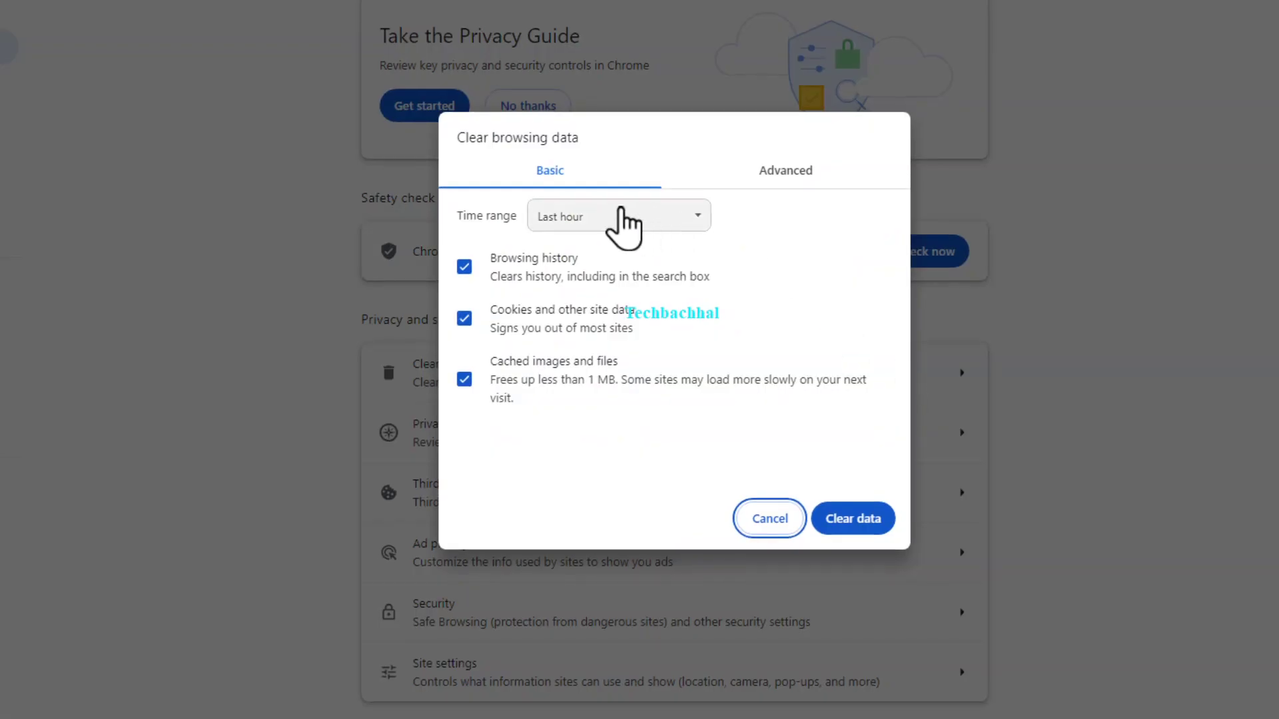
pyautogui.click(612, 219)
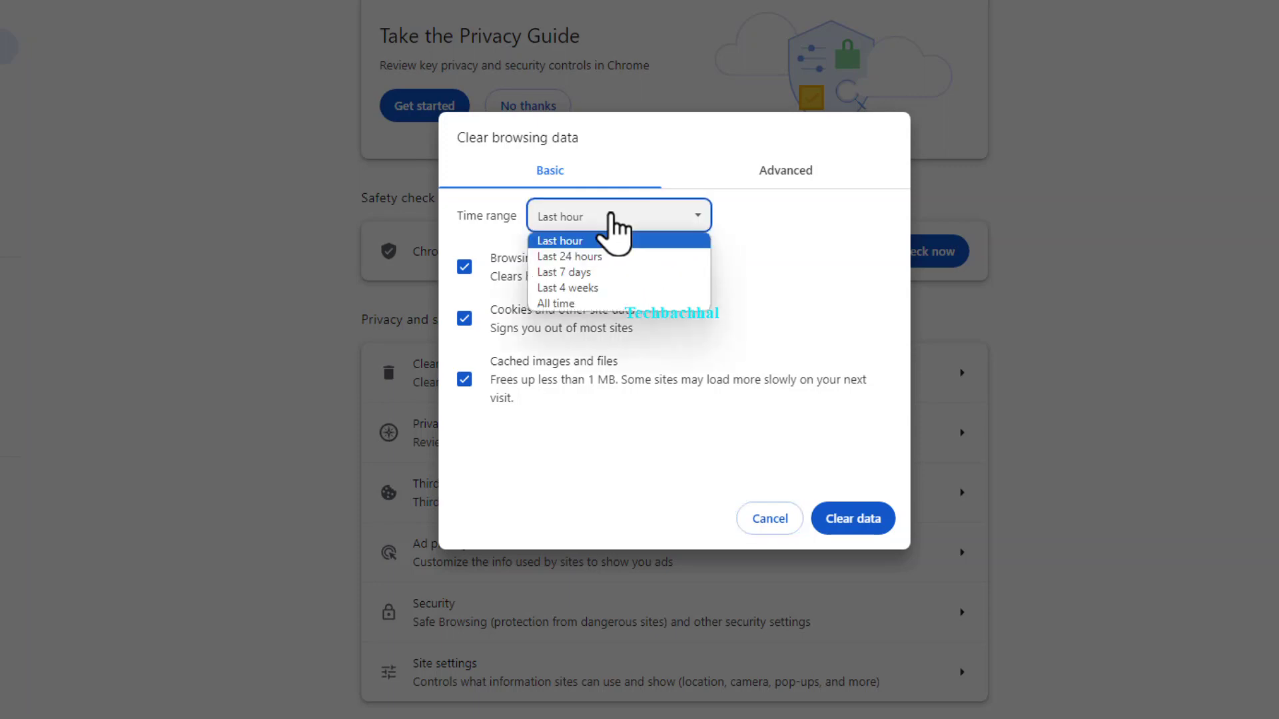
pyautogui.click(592, 304)
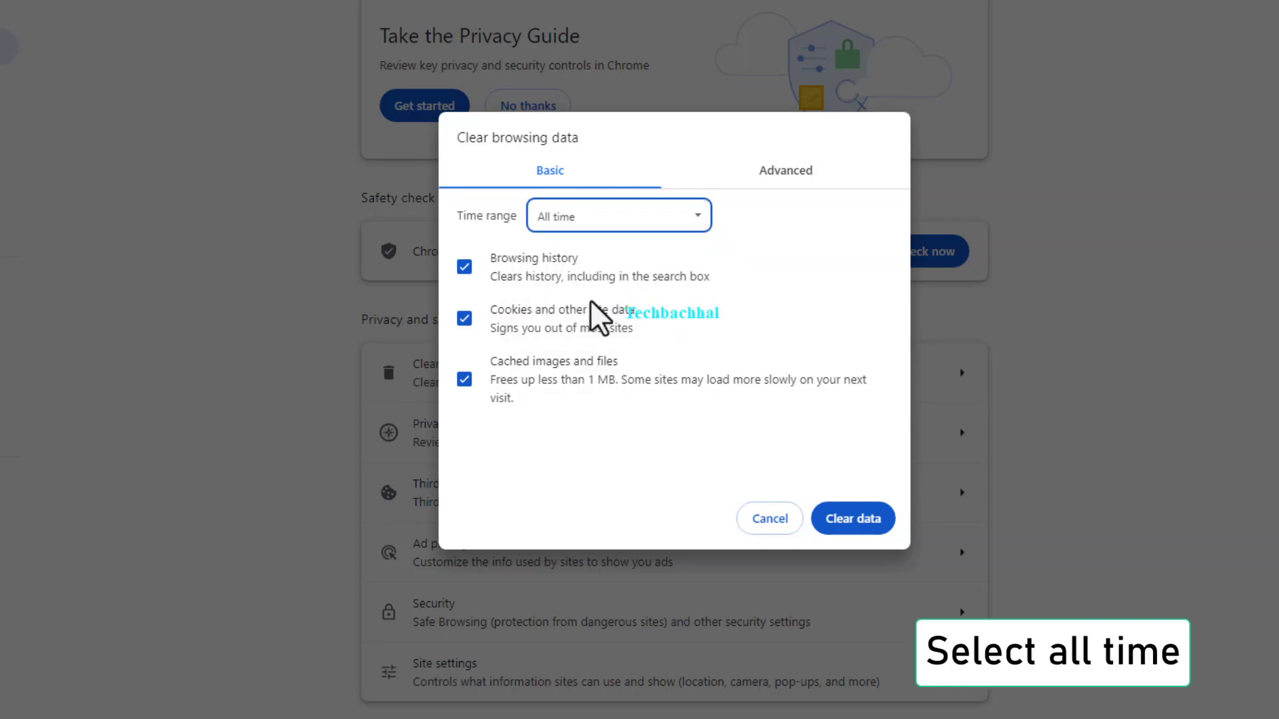
pyautogui.click(873, 522)
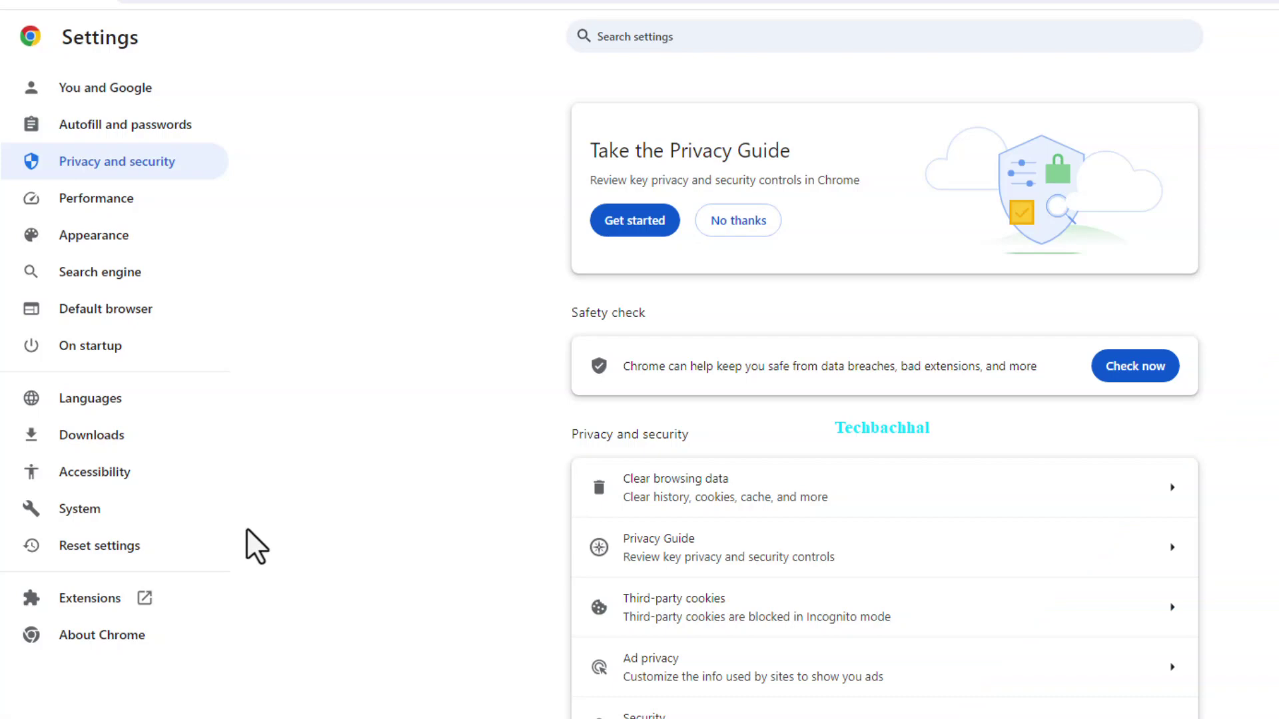
# Step: Use Reset settings > Restore settings to their original defaults and confirm the Chrome reset
pyautogui.click(136, 545)
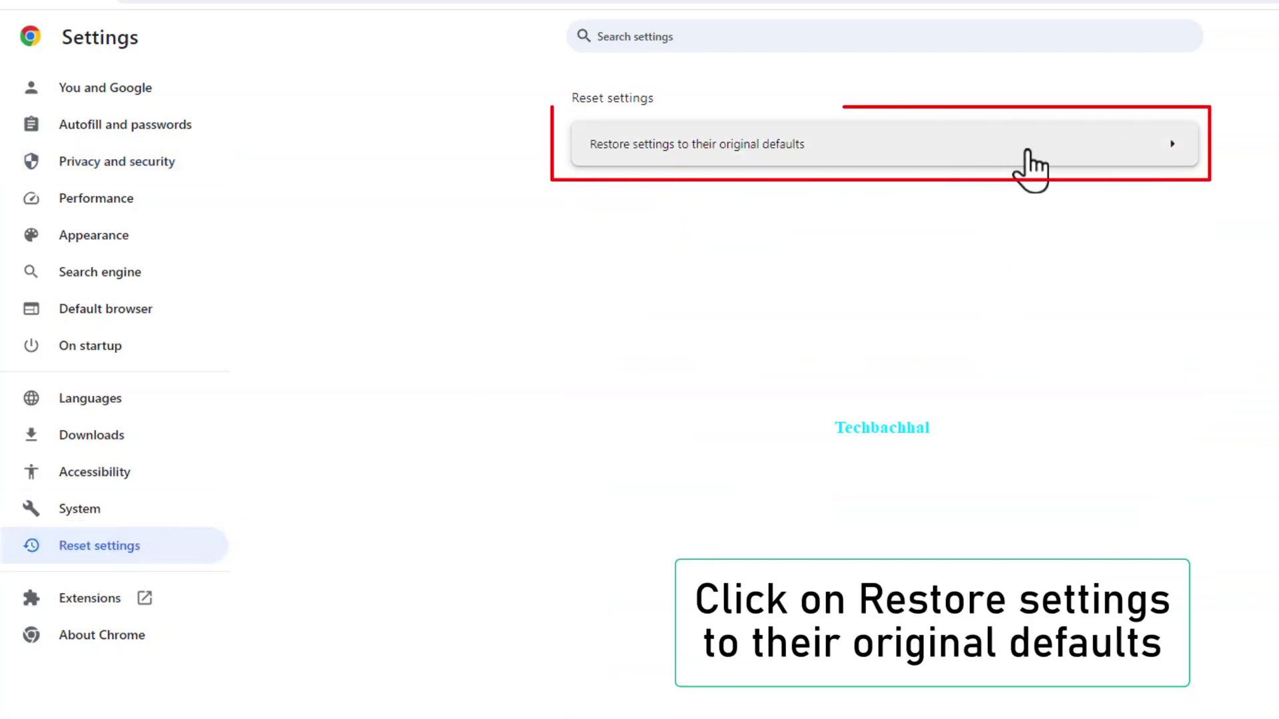
pyautogui.click(1016, 152)
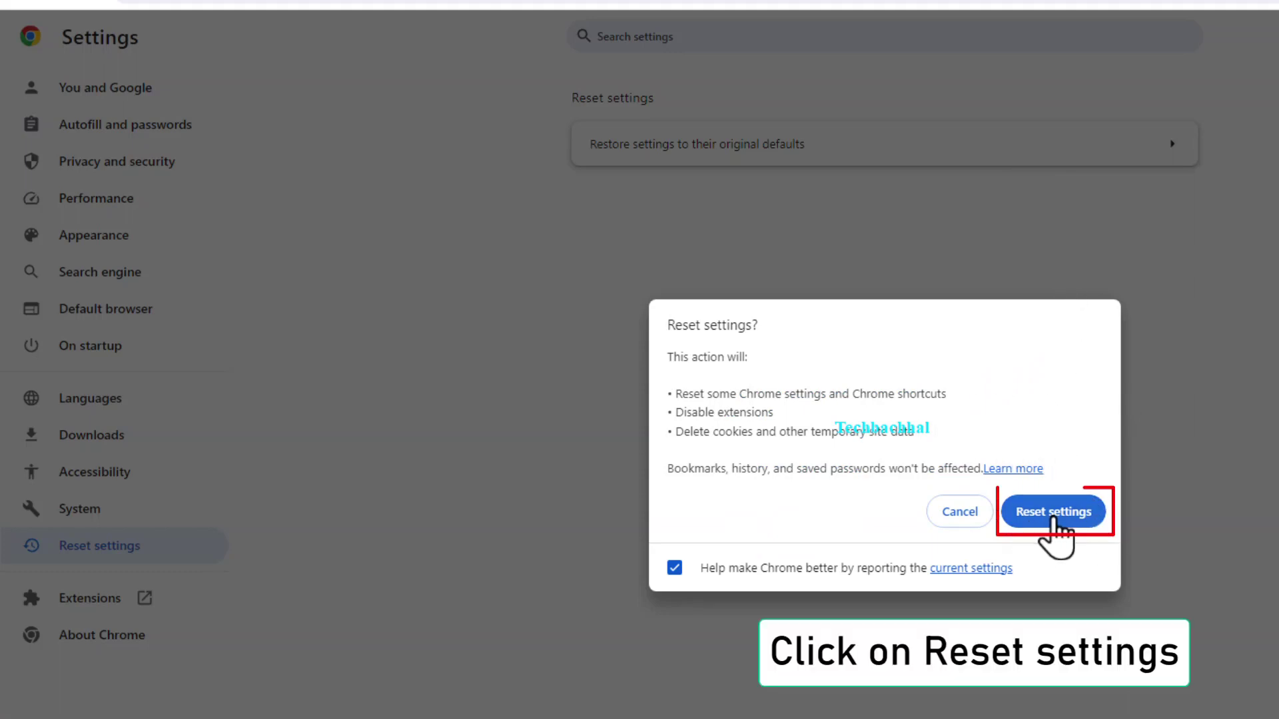
pyautogui.click(1064, 519)
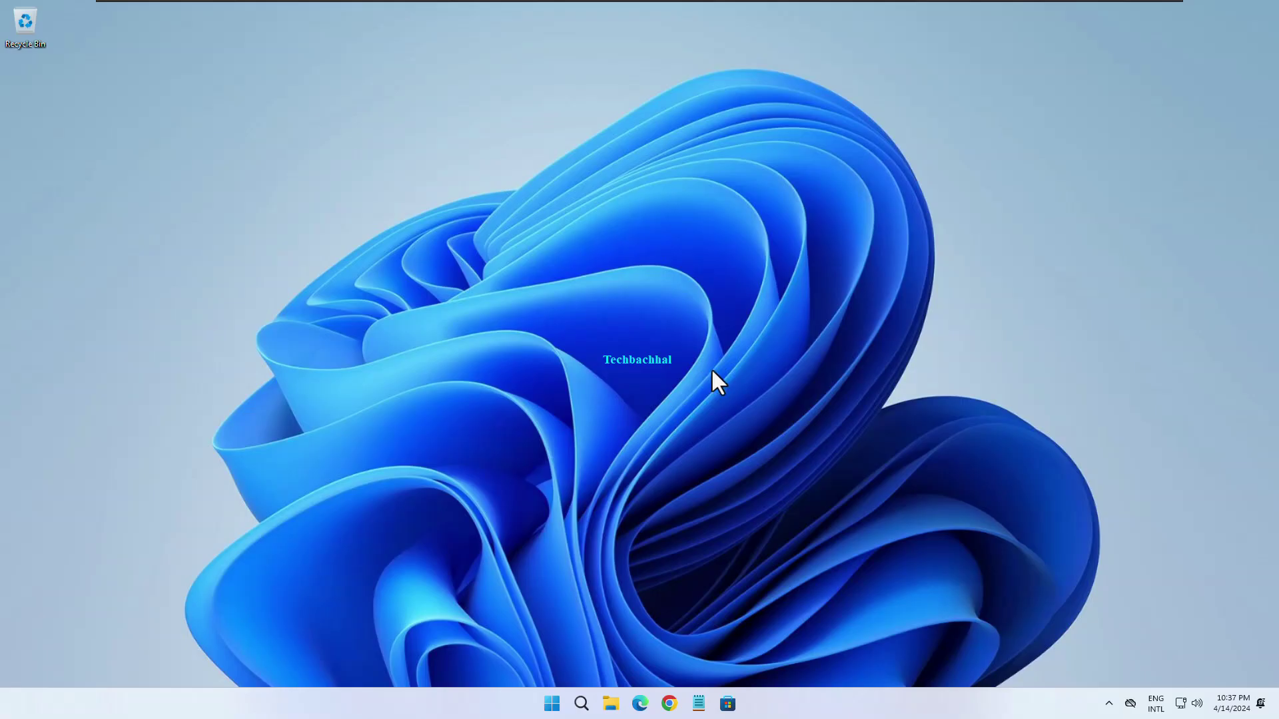
# Step: Search for 'cmd' and choose Run as administrator for Command Prompt
pyautogui.click(573, 703)
pyautogui.write('cmd')
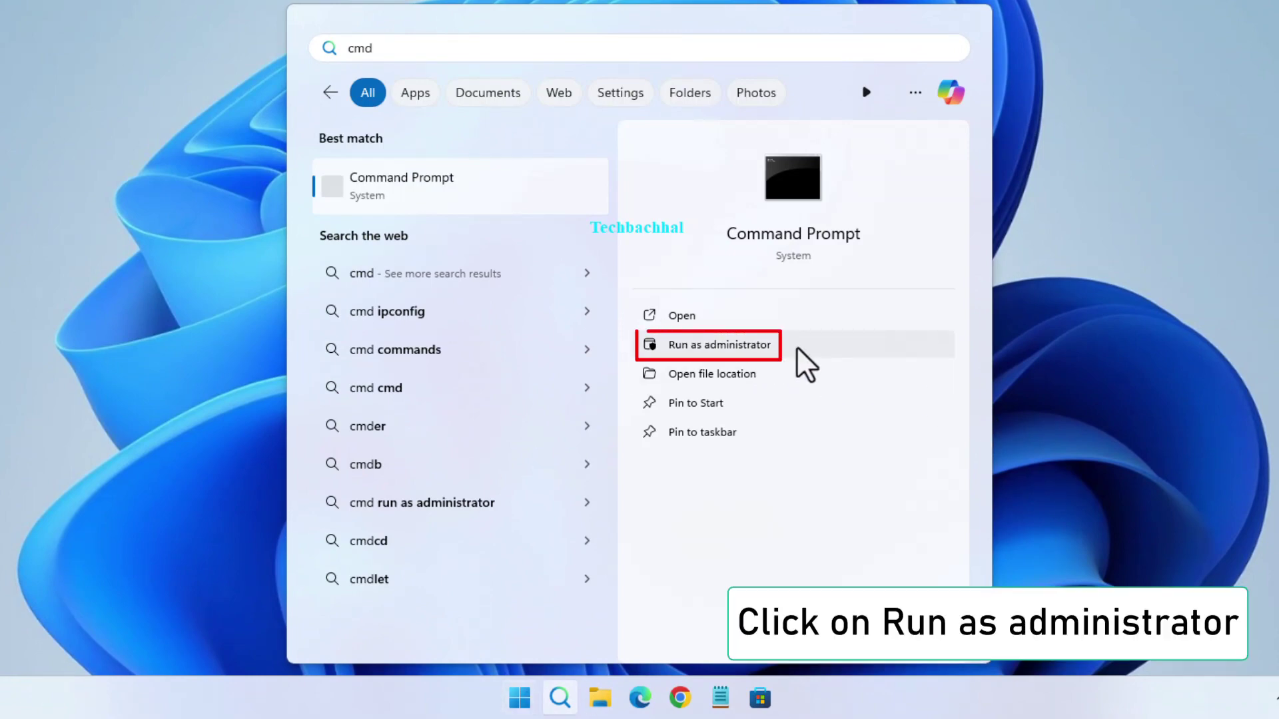
pyautogui.click(732, 341)
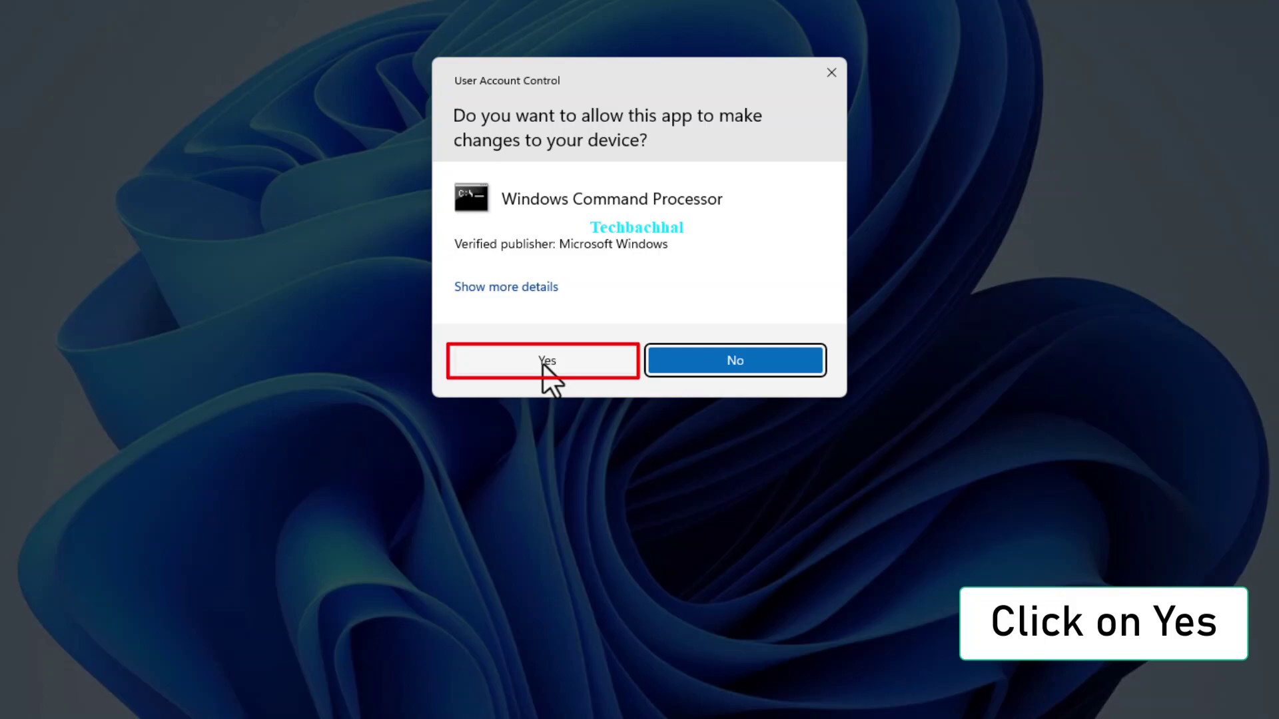
# Step: Approve the elevated Command Prompt, run ipconfig /flushdns to clear the DNS cache, then exit
pyautogui.click(541, 360)
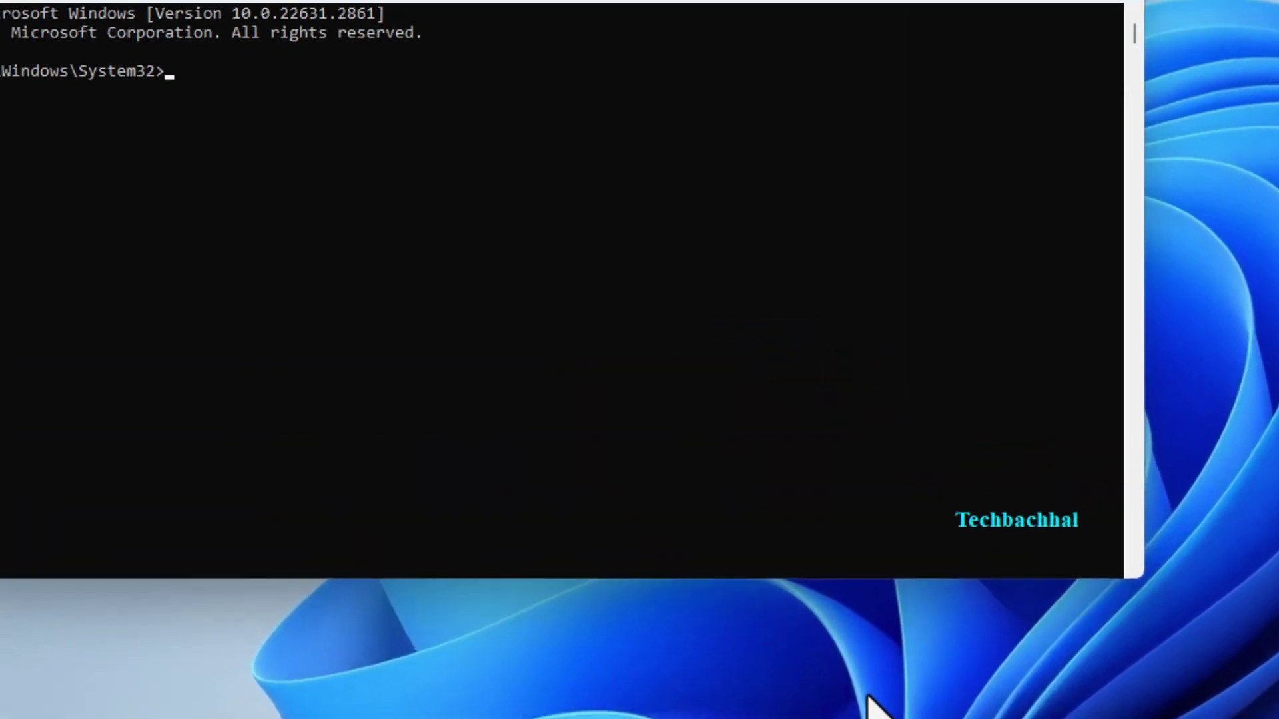
pyautogui.write('ipconfig /flushdns')
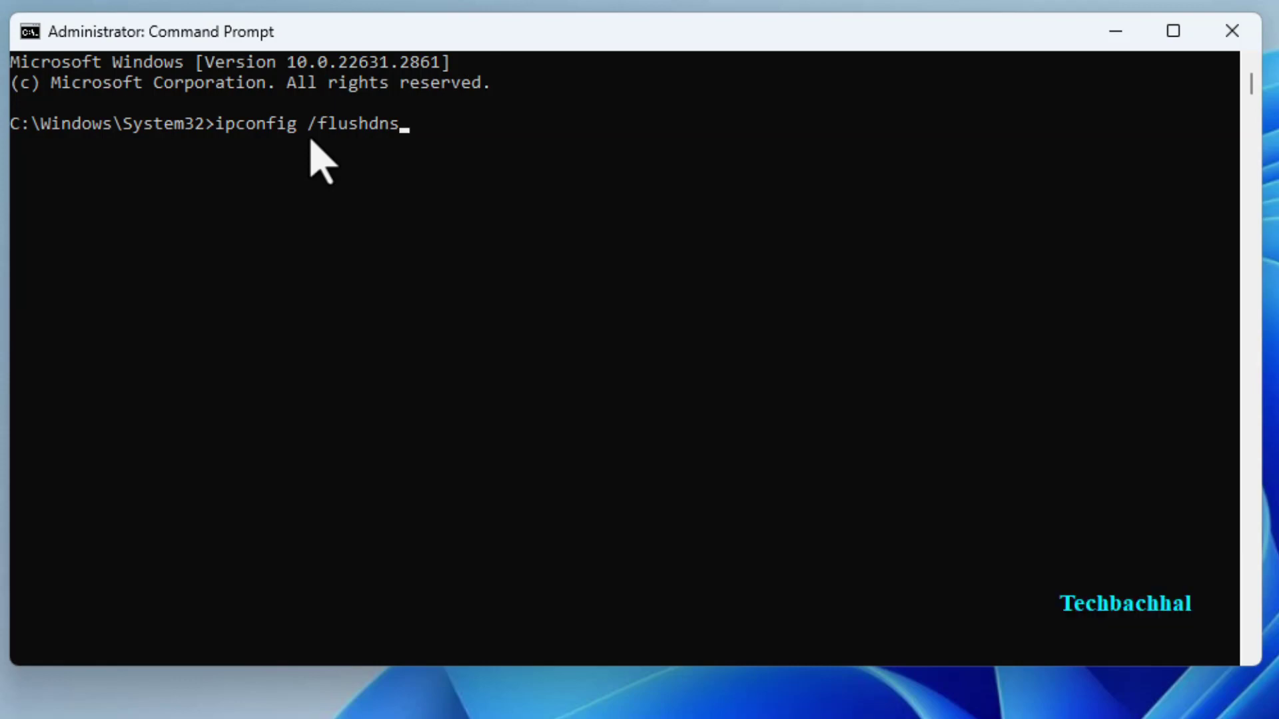
pyautogui.press('Return')
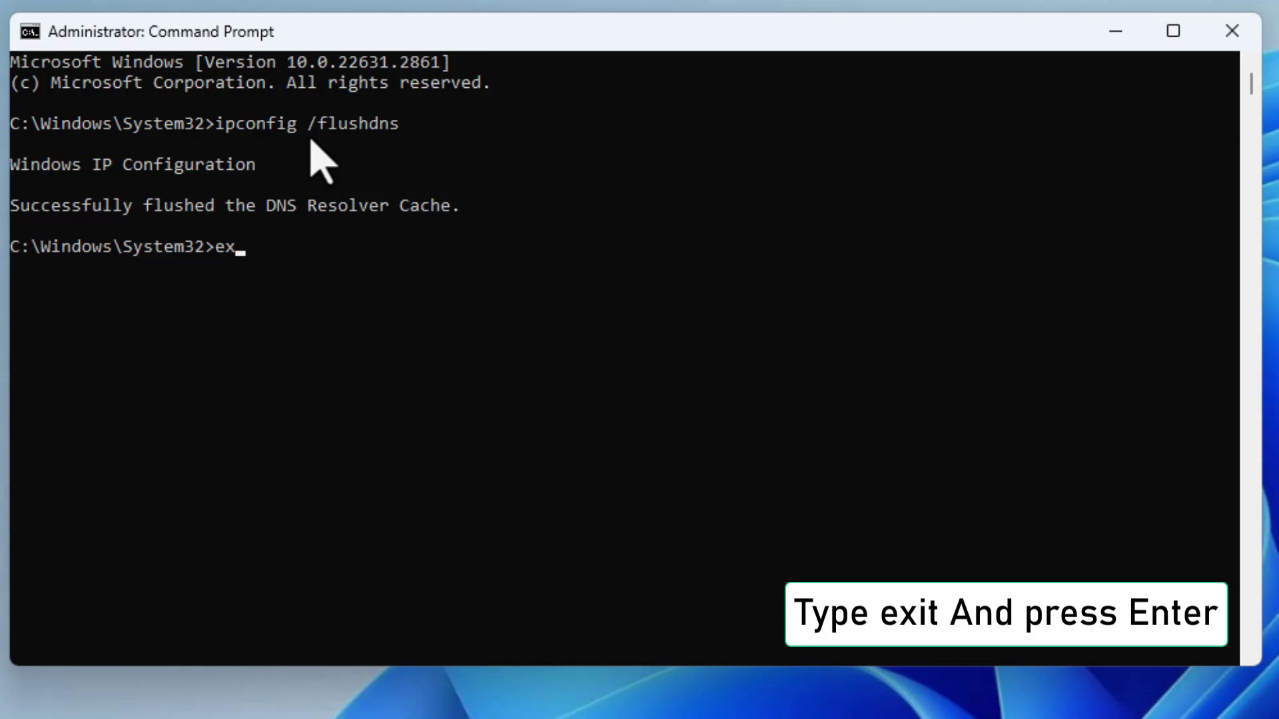
pyautogui.press('Return')
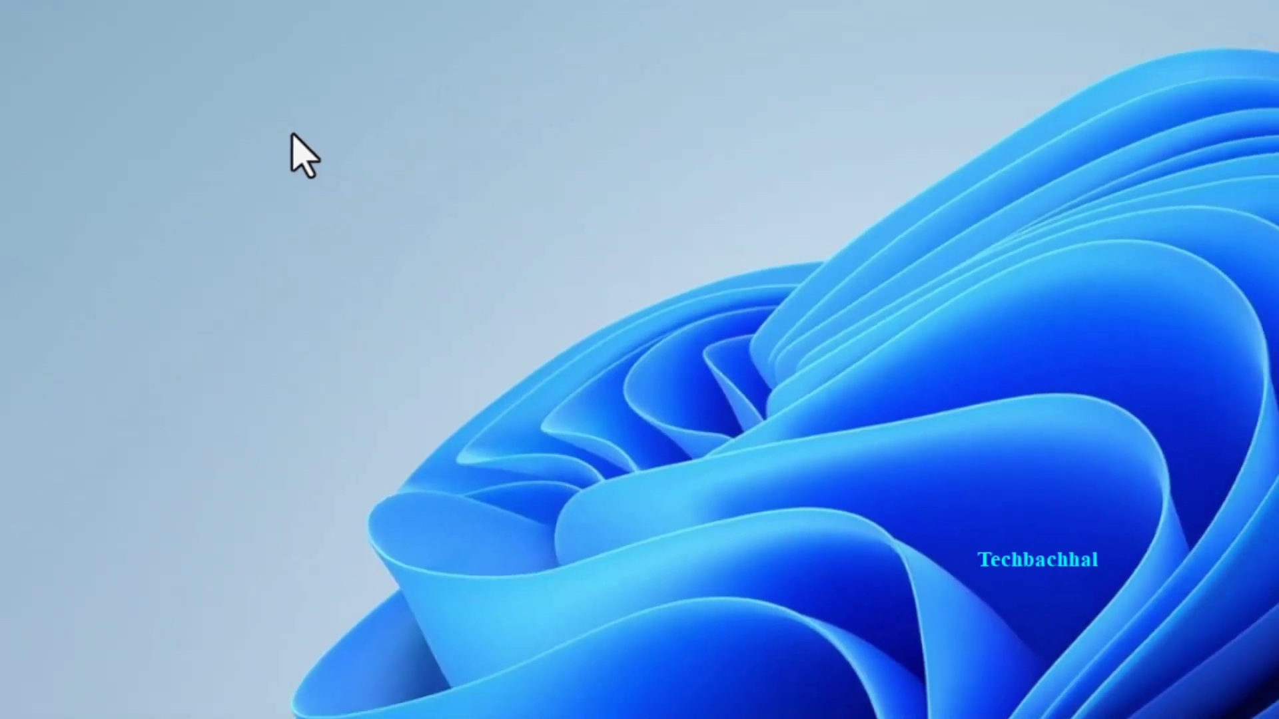